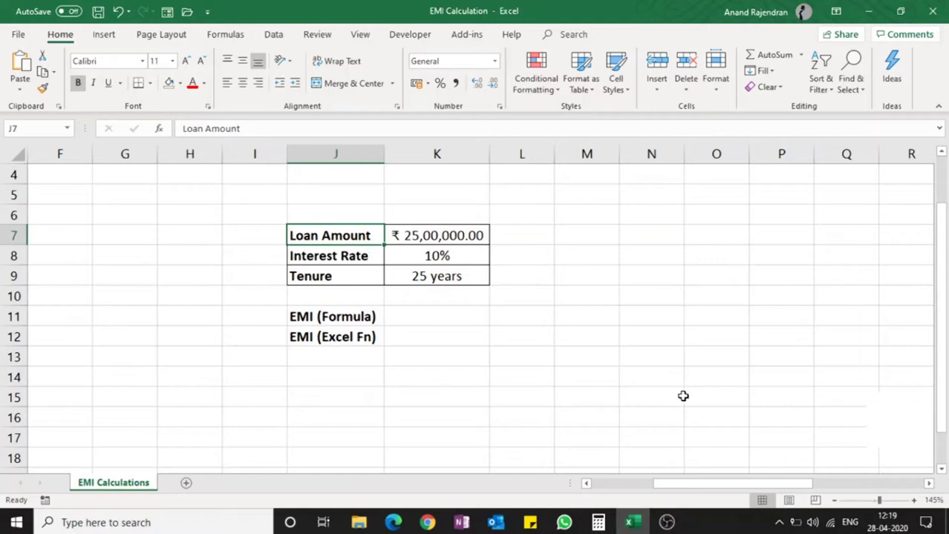
Step: Select the EMI equation box at the right edge of the sheet
left_click(898, 410)
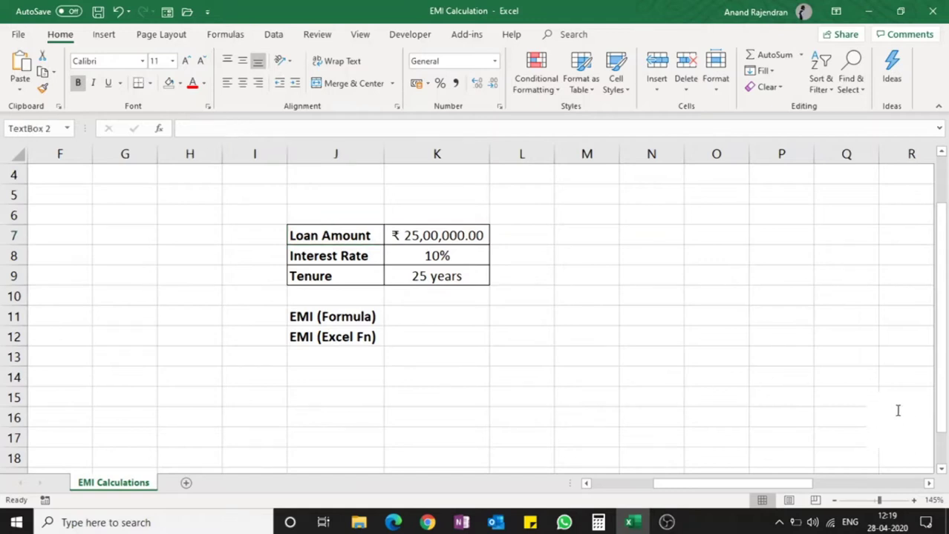
Step: Move the EMI equation box just beneath the EMI labels, then select cell I7
mouse_move(902, 392)
left_mouse_down()
mouse_move(206, 397)
mouse_move(205, 356)
left_mouse_up()
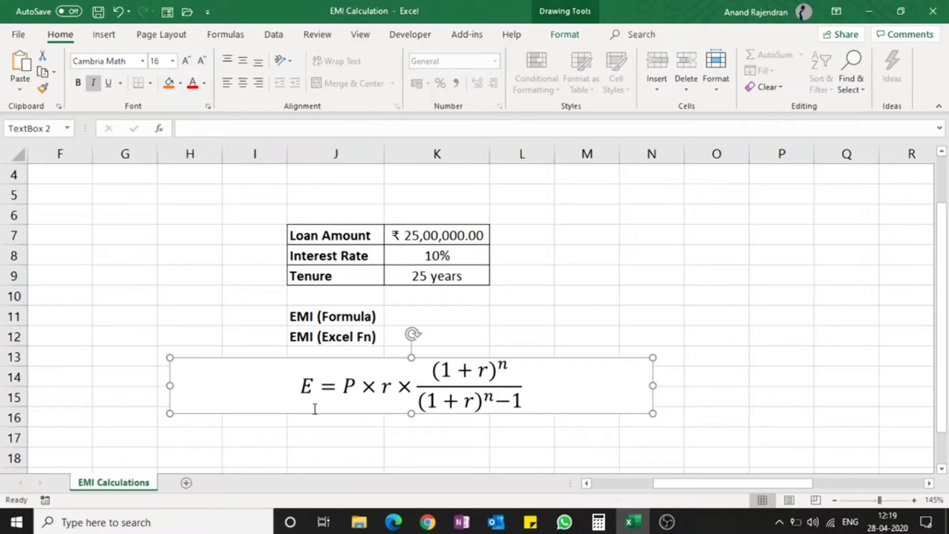
left_click_drag(446, 357, 443, 381)
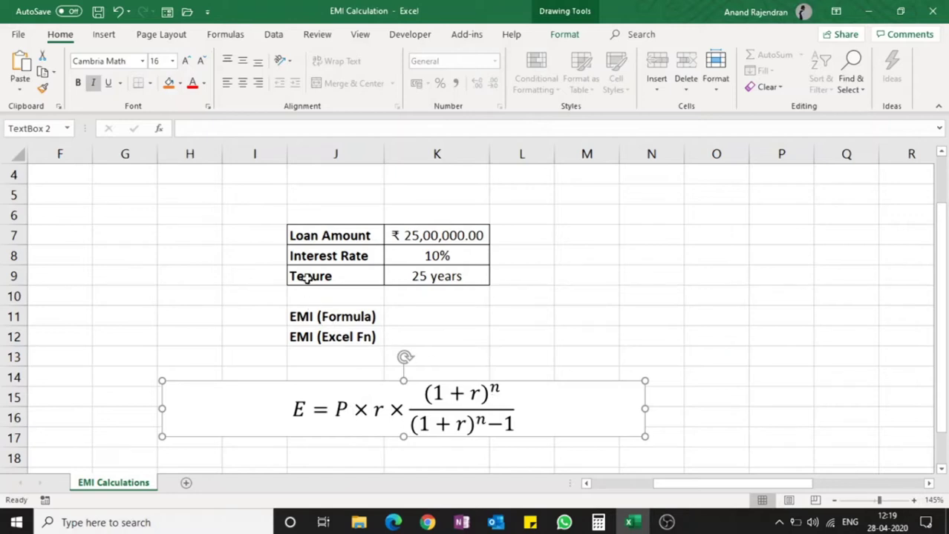
left_click(263, 237)
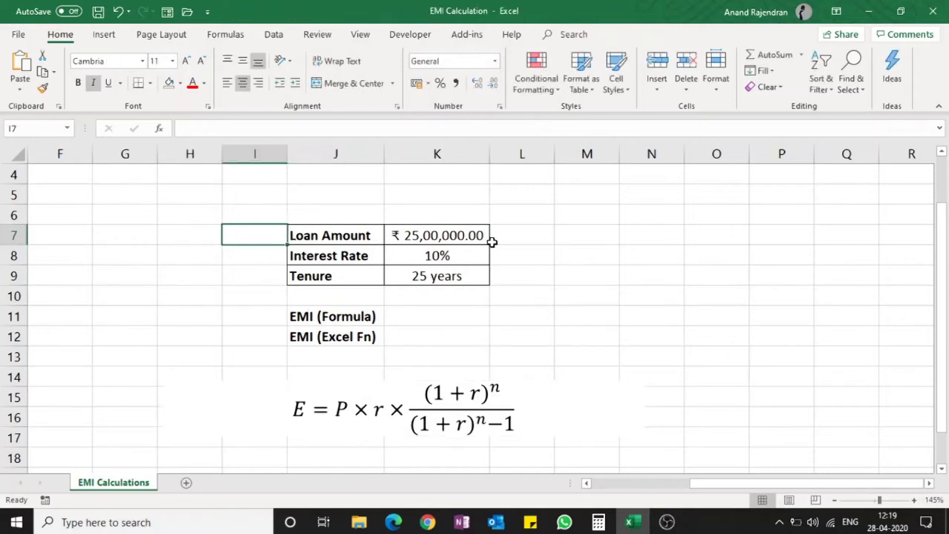
Step: Enter symbols P, r, n in I7:I9 and E in both I11 and I12
type("P")
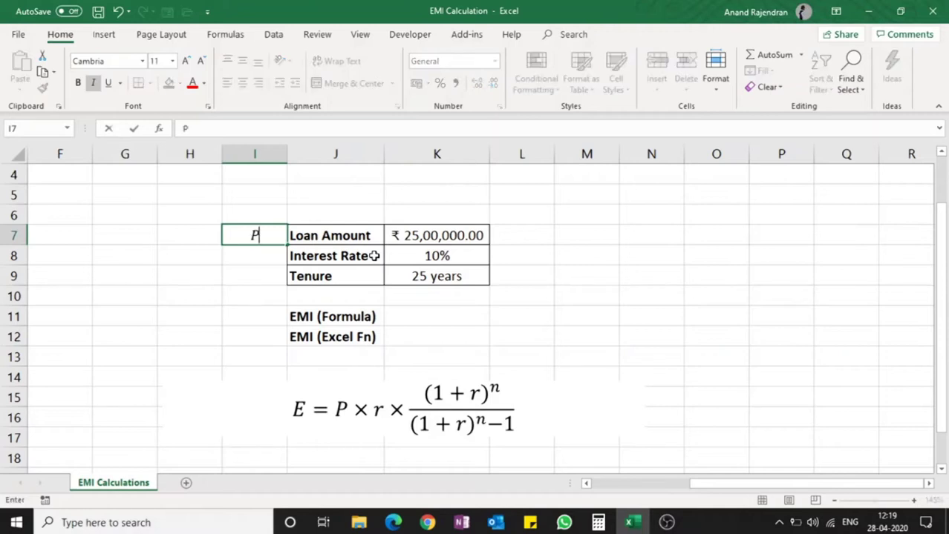
left_click(254, 252)
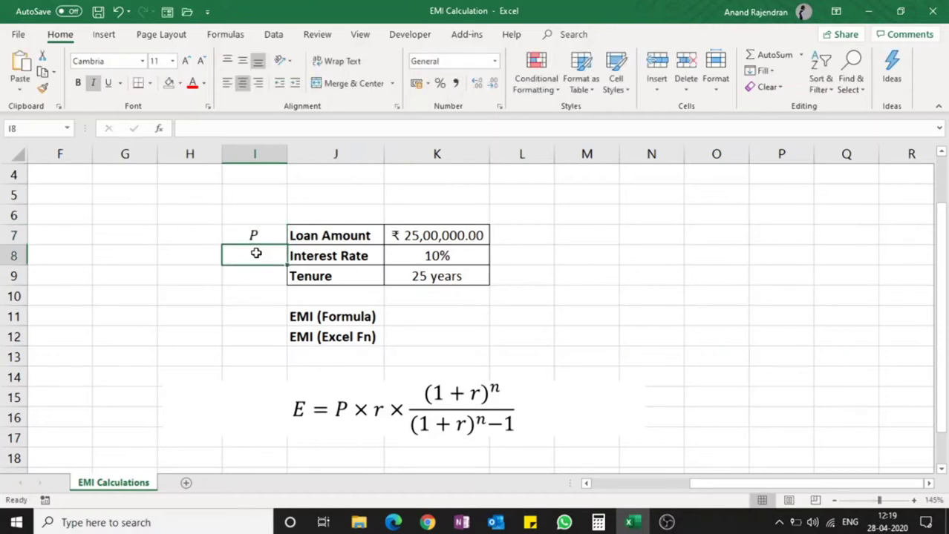
type("r")
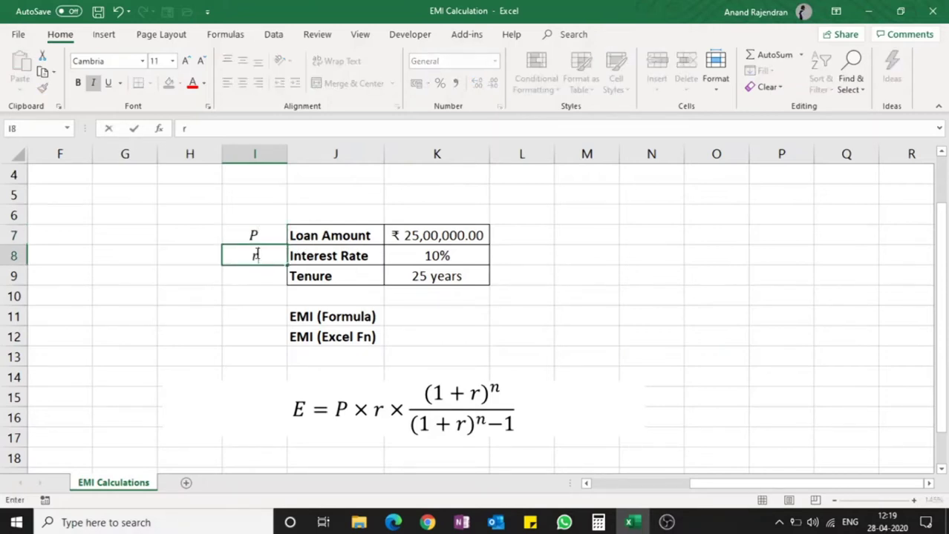
left_click(256, 272)
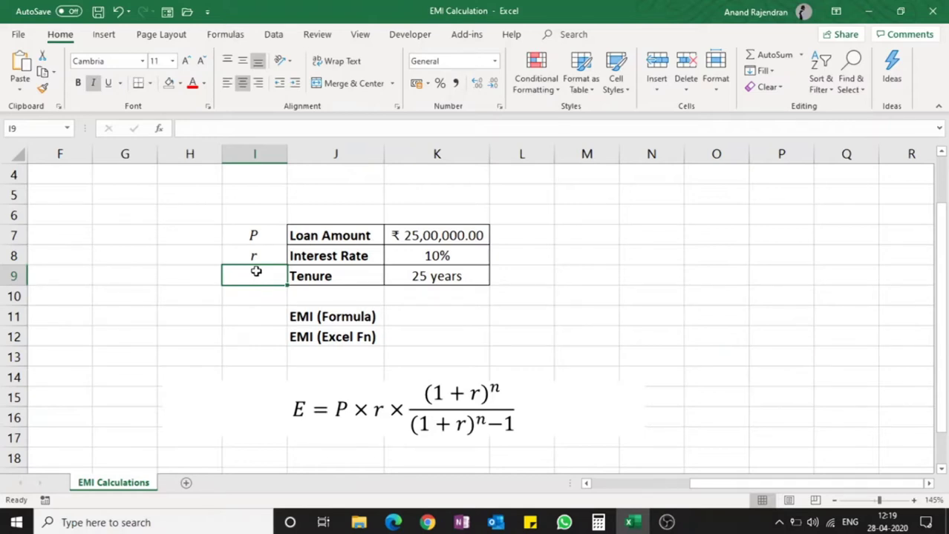
type("n")
left_click(264, 312)
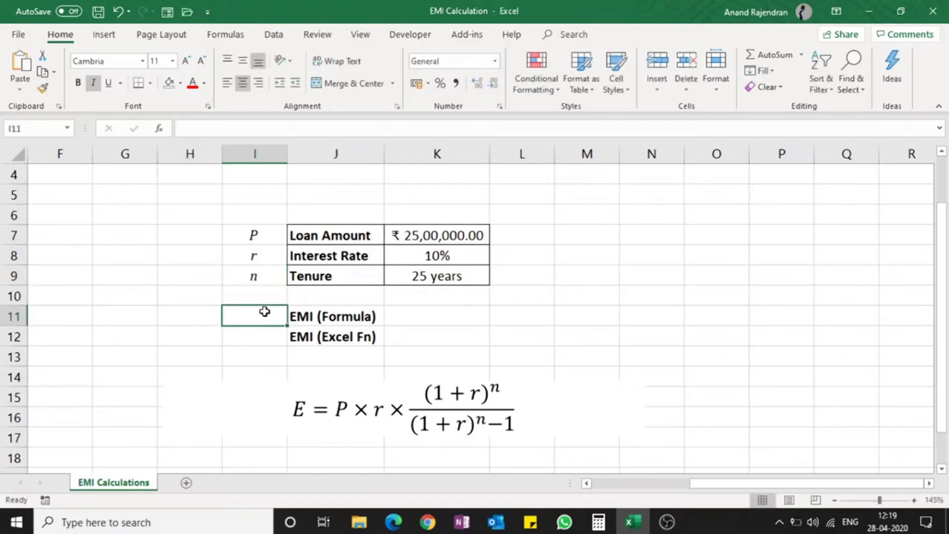
type("E")
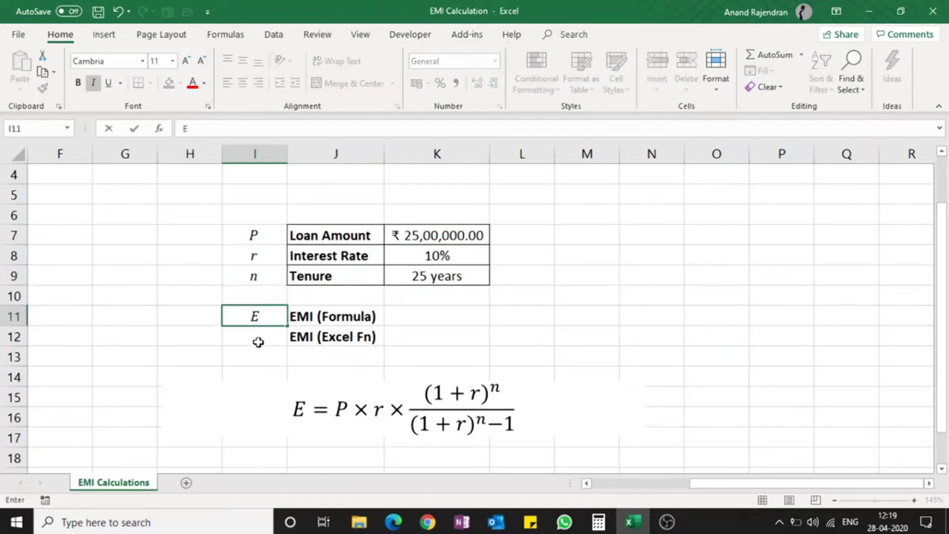
left_click(257, 340)
type("E")
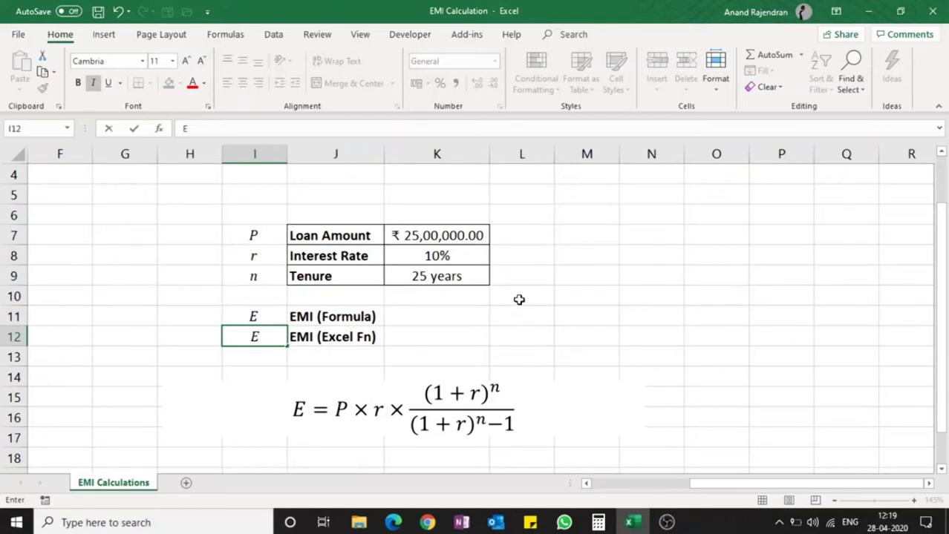
left_click(511, 212)
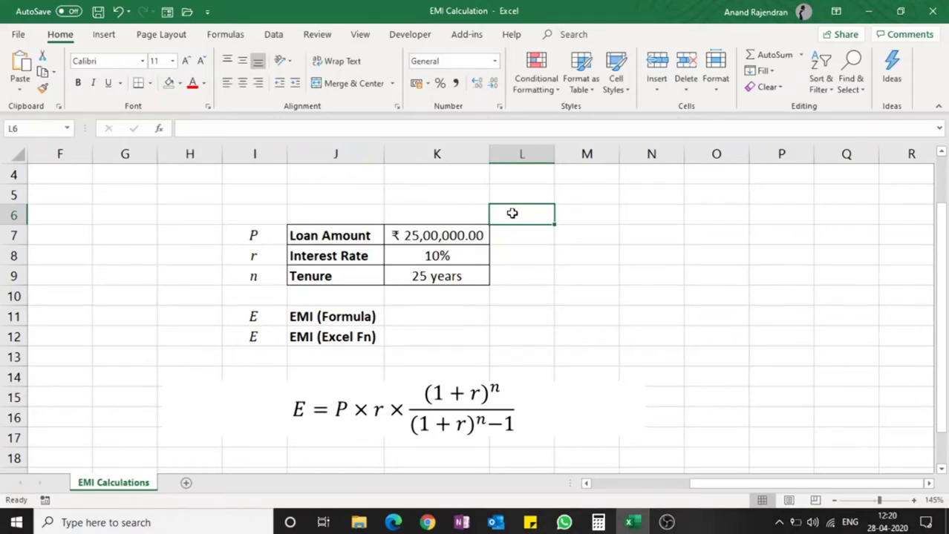
Step: Add a Monthly heading in L6 and the monthly rate =K8/12 in L8
type("Monthl")
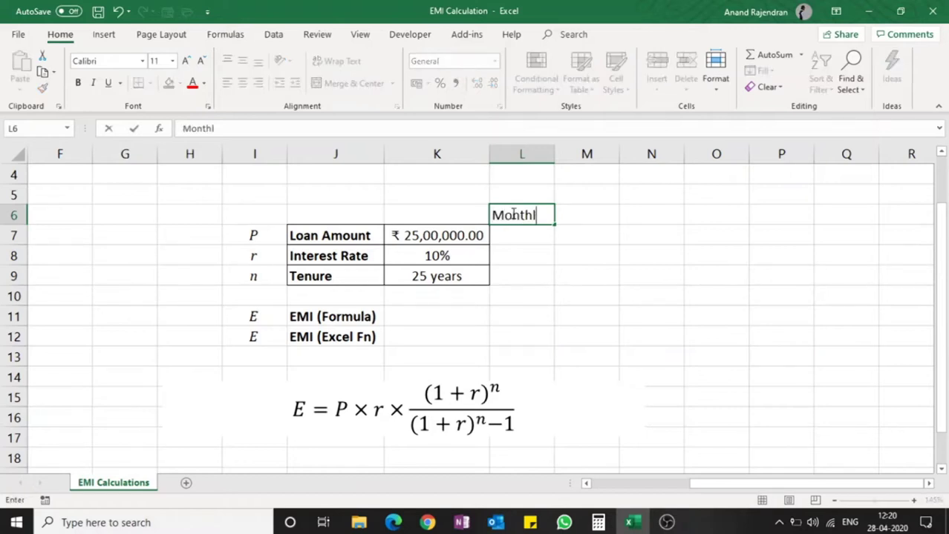
type("y")
key("Return")
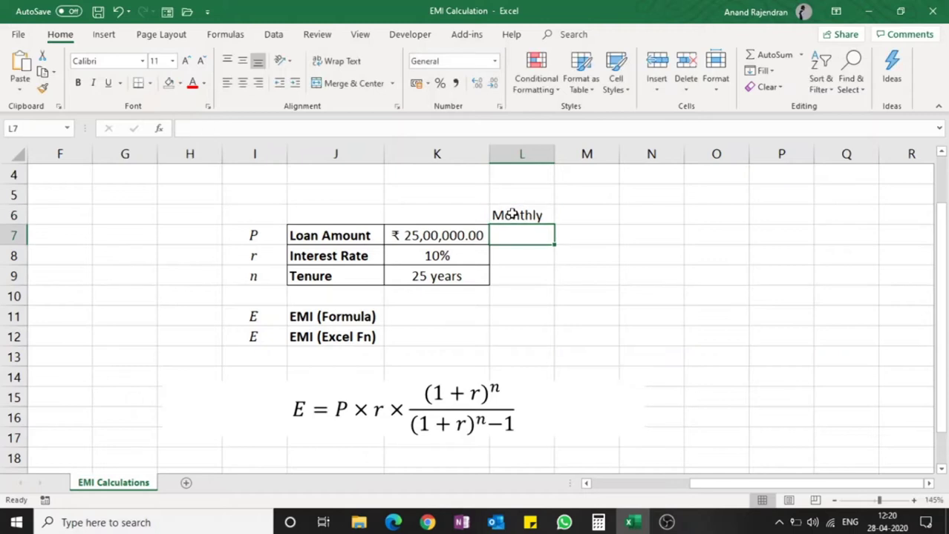
left_click(455, 257)
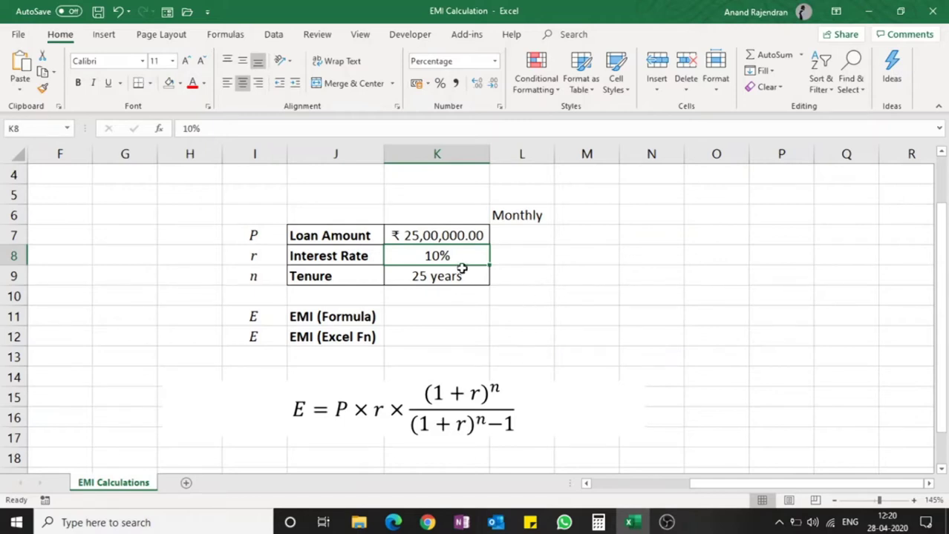
left_click(518, 254)
type("=")
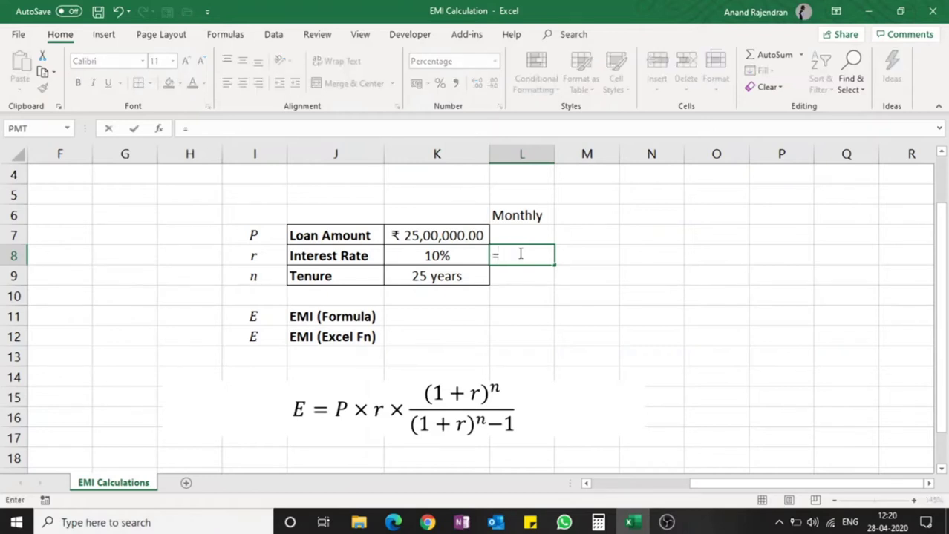
left_click(467, 255)
type("/12")
key("Return")
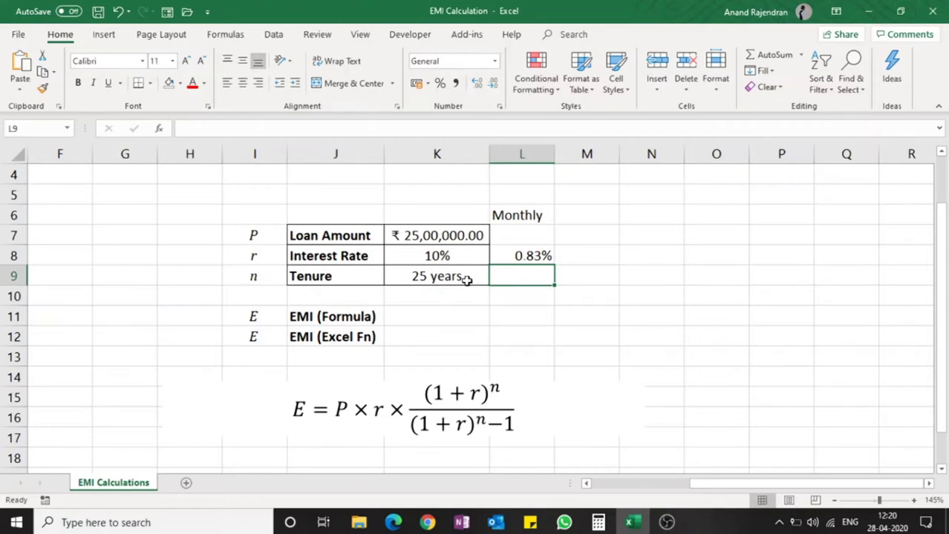
Step: Enter =25*12 in L9 to get 300 months
type("=")
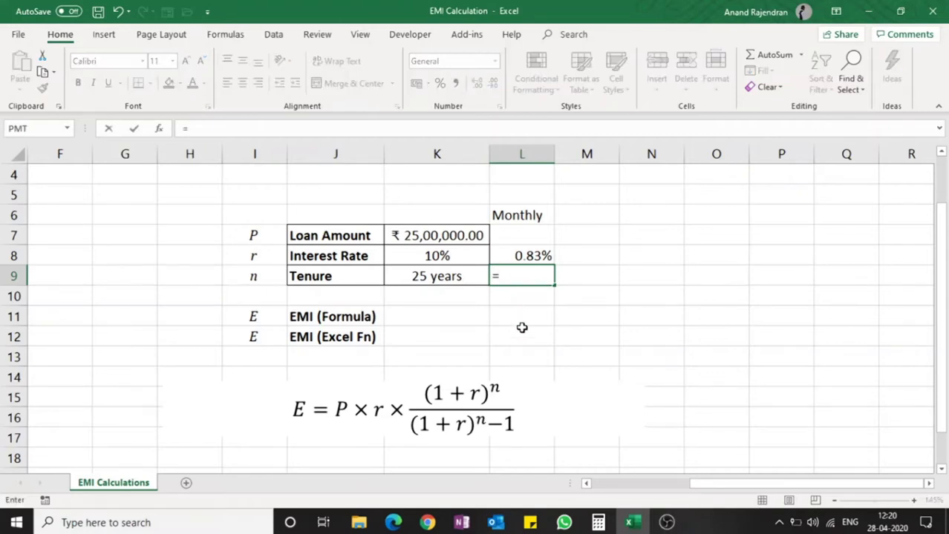
left_click(437, 276)
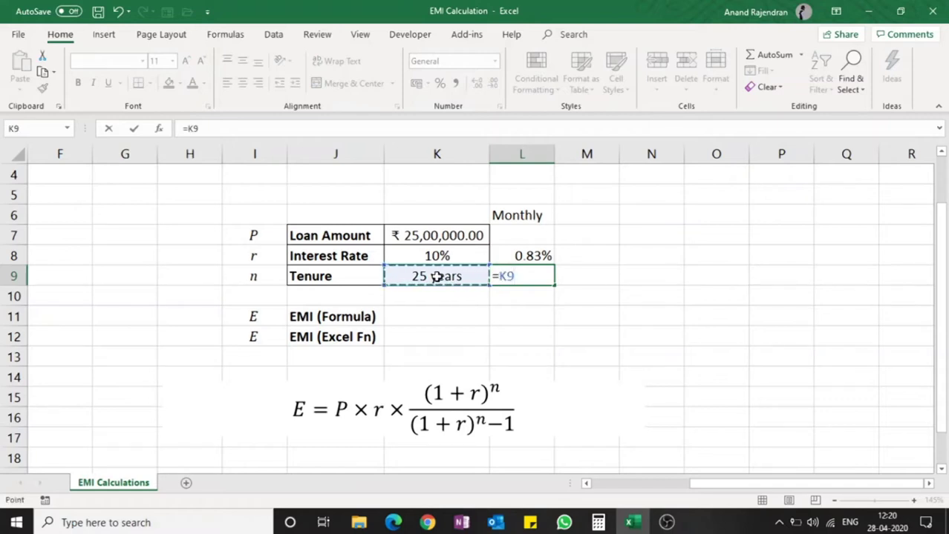
key("BackSpace")
key("BackSpace")
type("1")
key("BackSpace")
type("25*12")
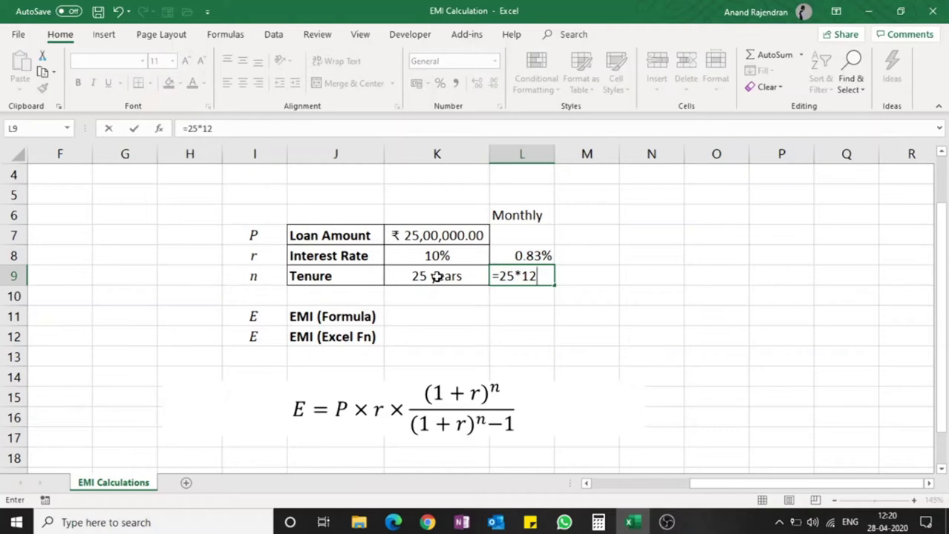
key("Return")
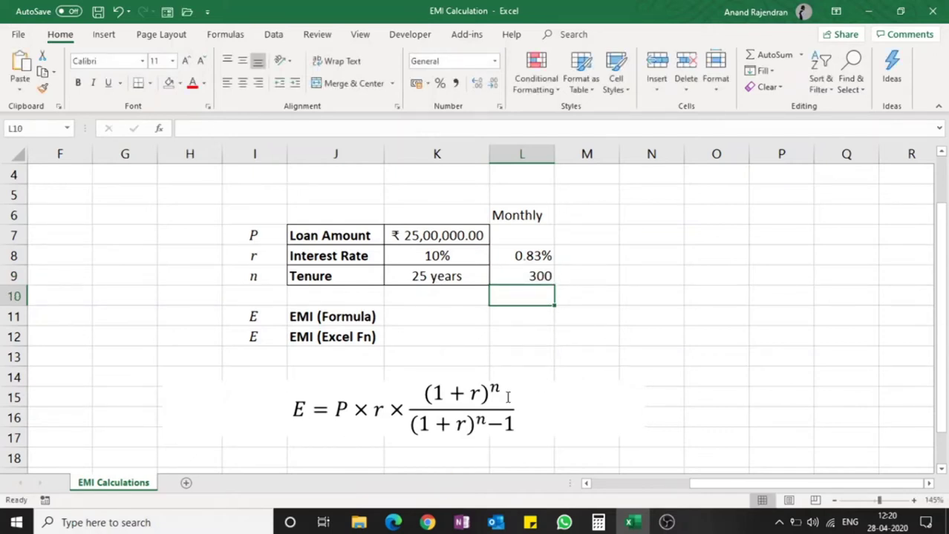
Step: Fill K7, L8 and L9 yellow, then select the EMI equation box
left_click(446, 232)
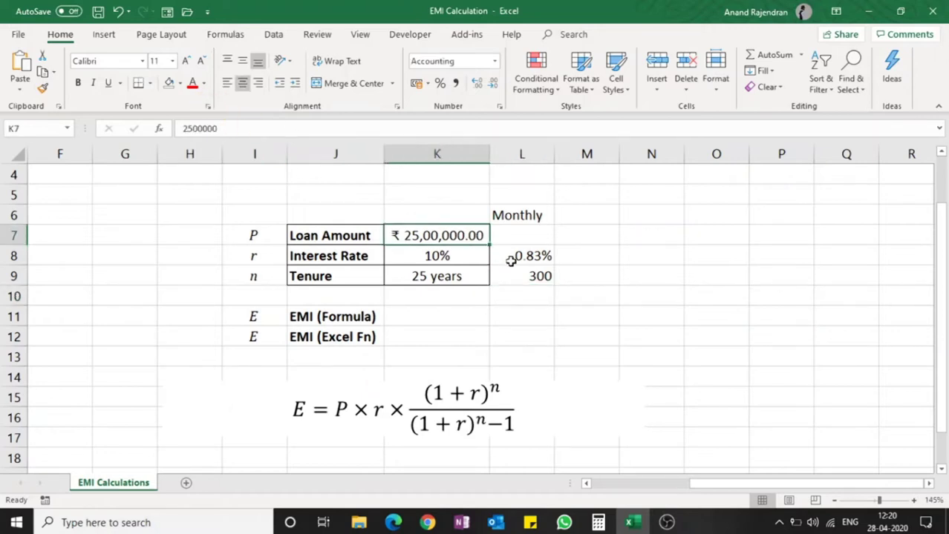
left_click(545, 256, "ctrl")
left_click(539, 275, "ctrl")
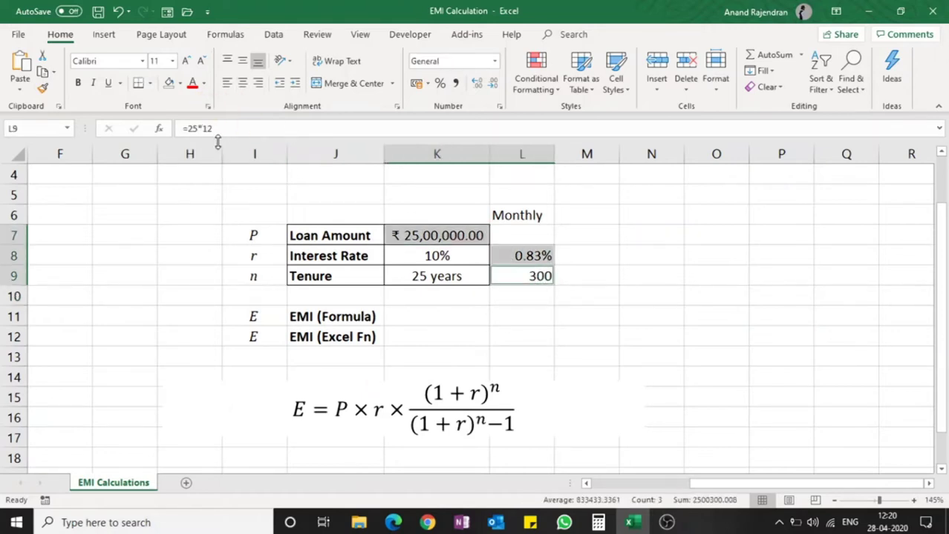
left_click(181, 84)
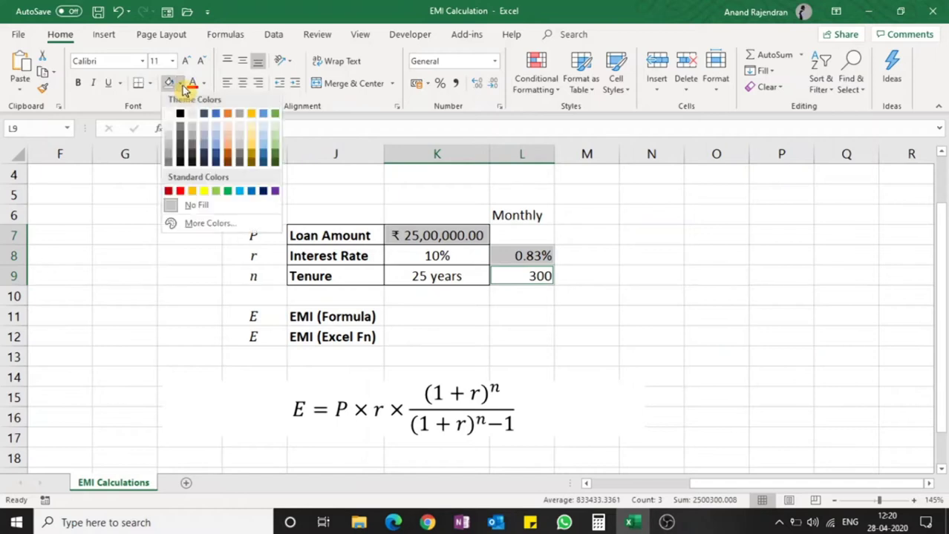
left_click(204, 191)
left_click(604, 340)
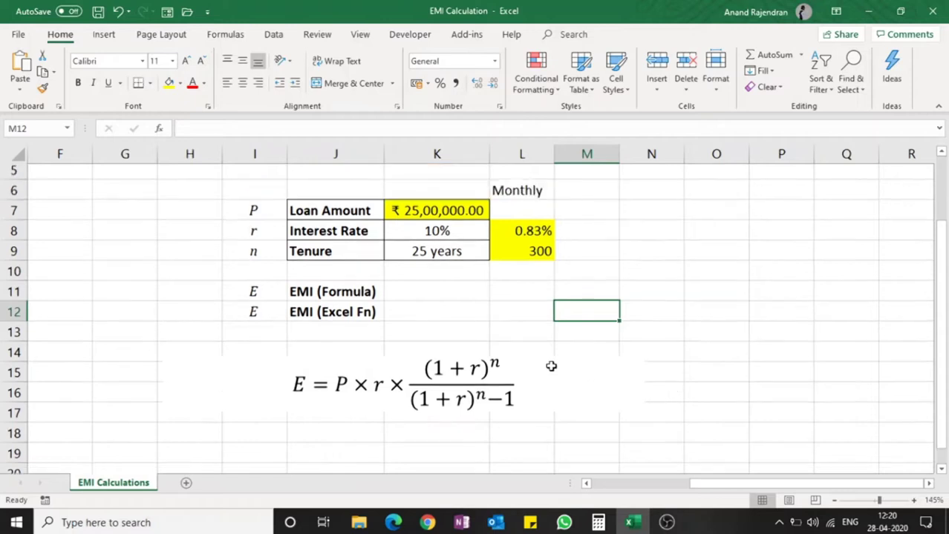
left_click(444, 392)
left_click(443, 382)
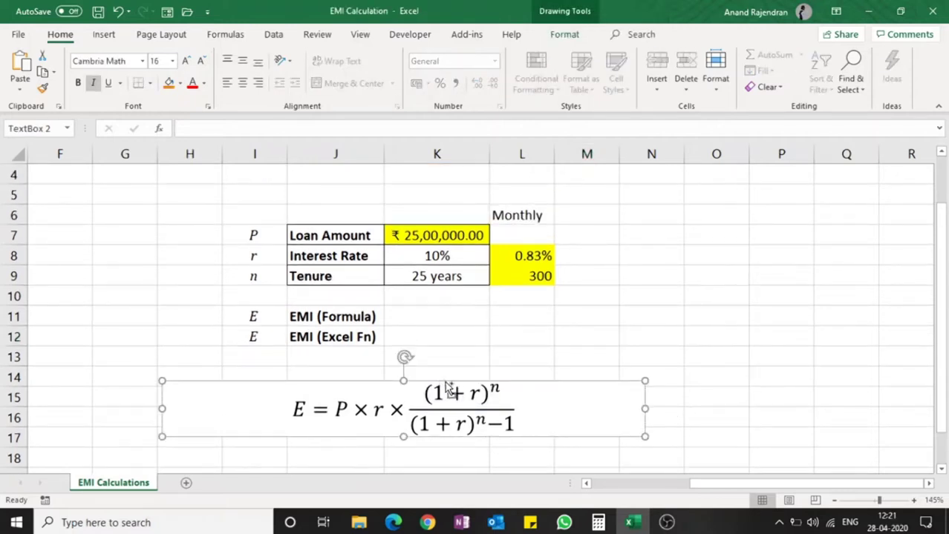
Step: Duplicate the EMI equation and replace P with 2500000 in the copy
key("ctrl+d")
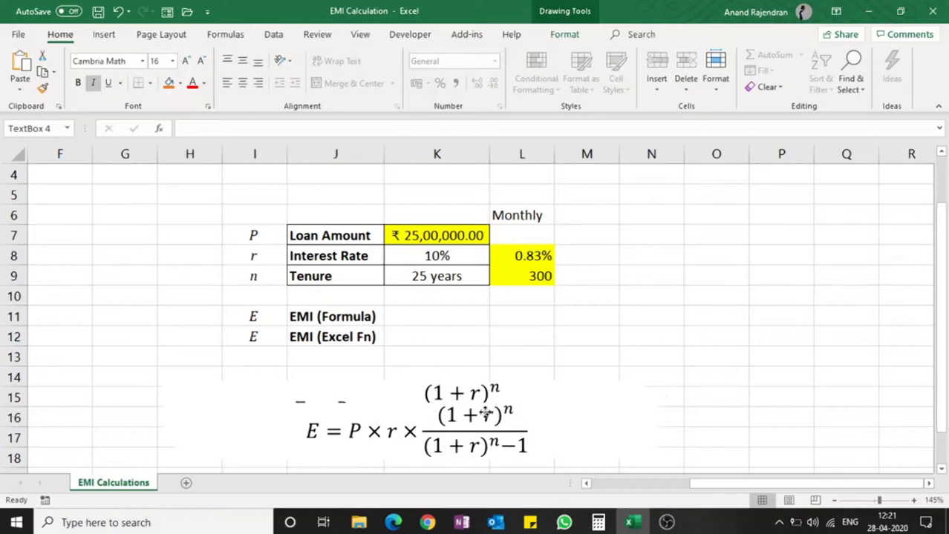
left_click_drag(494, 405, 465, 453)
scroll(767, 399, "down", 1)
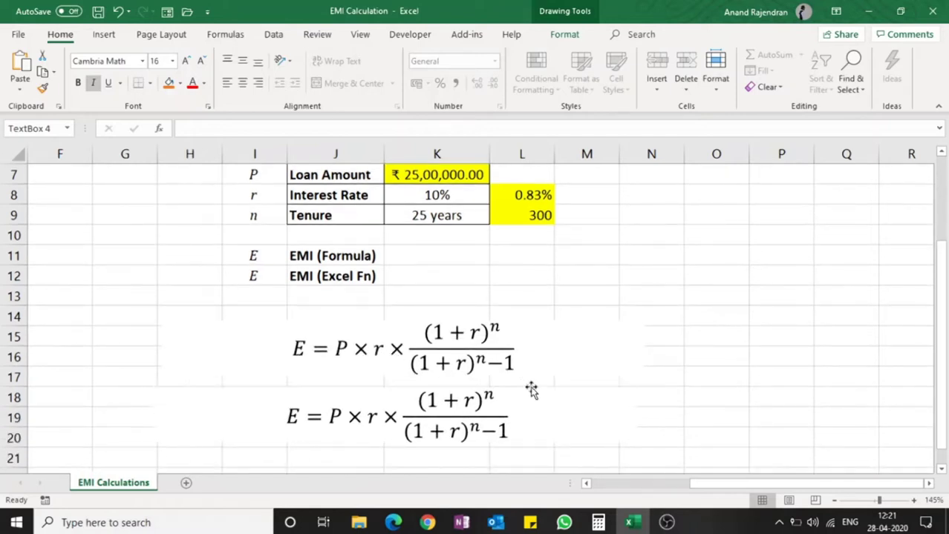
left_click(341, 412)
double_click(335, 414)
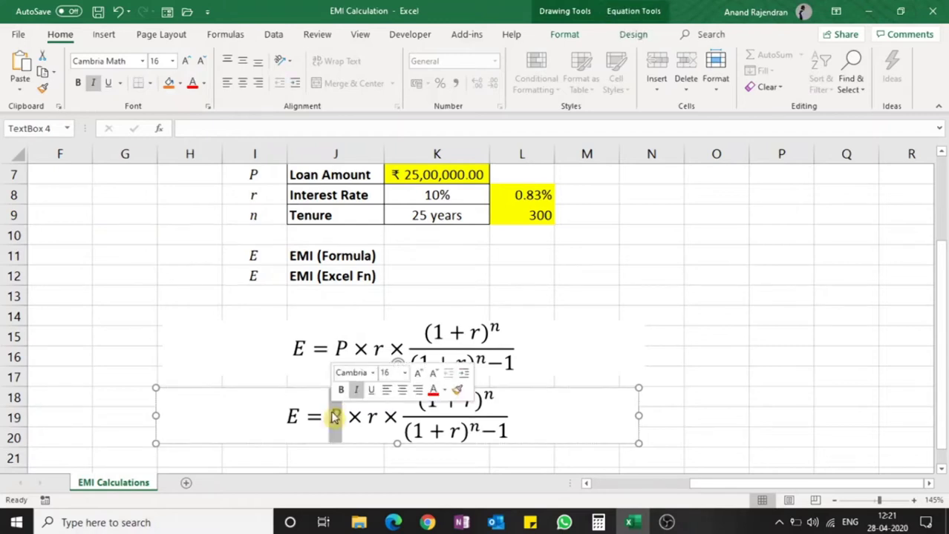
type("2500000")
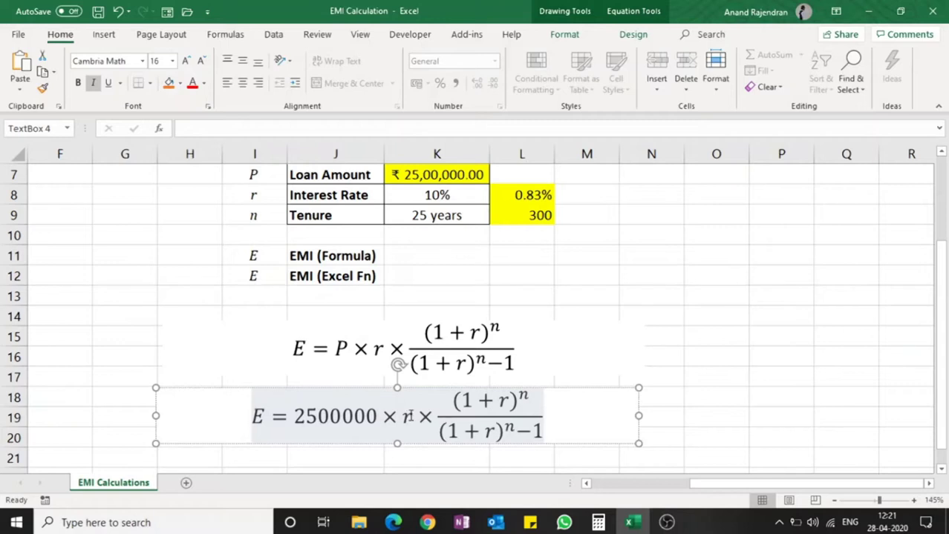
Step: Replace every r in the copied equation with 0.833
double_click(406, 418)
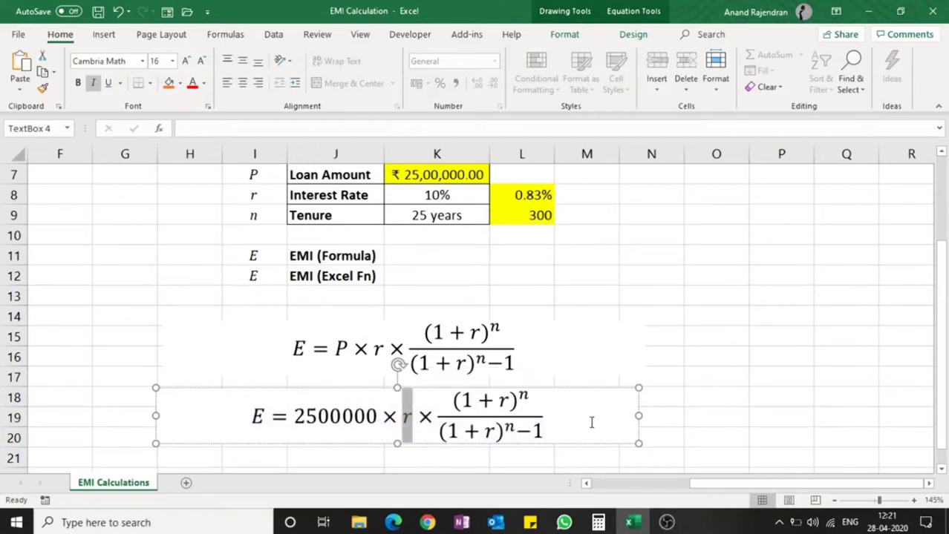
type("0.833")
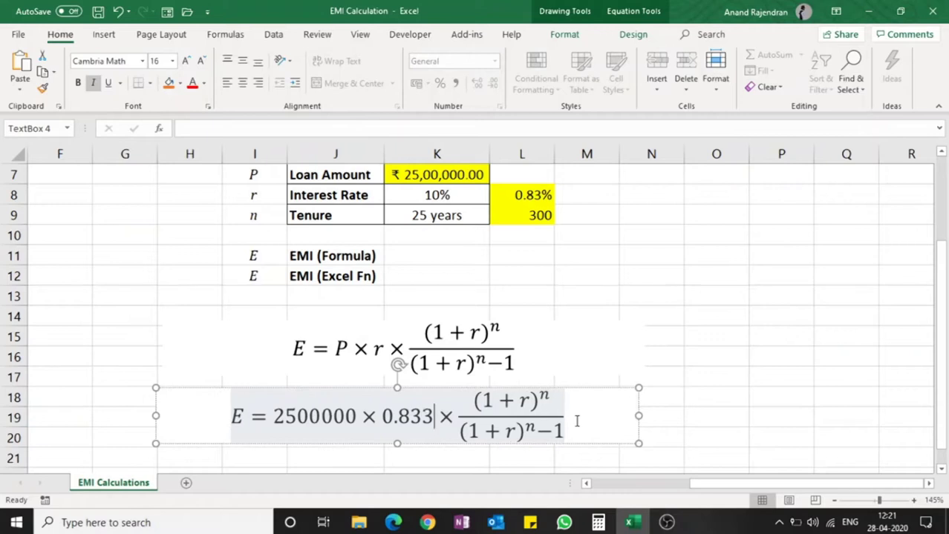
left_click_drag(475, 401, 530, 401)
double_click(529, 401)
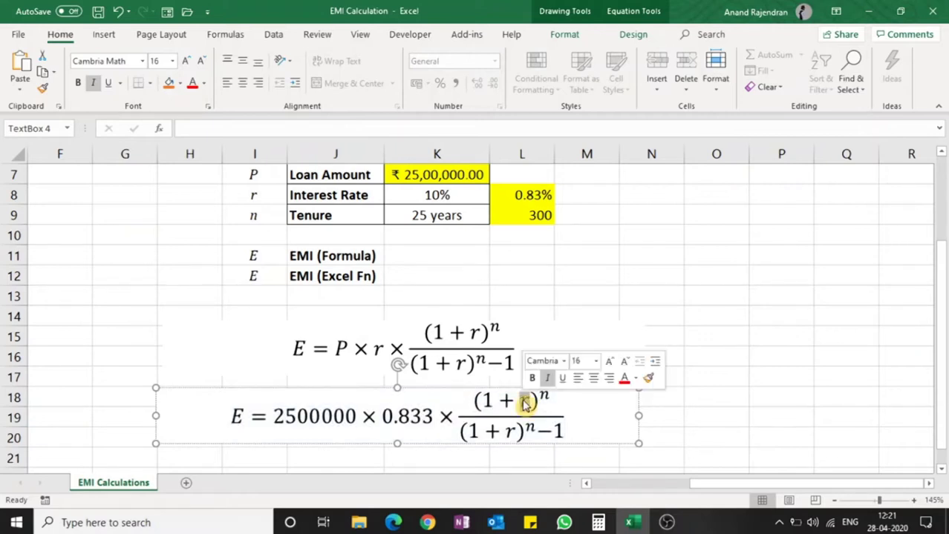
type("0.8")
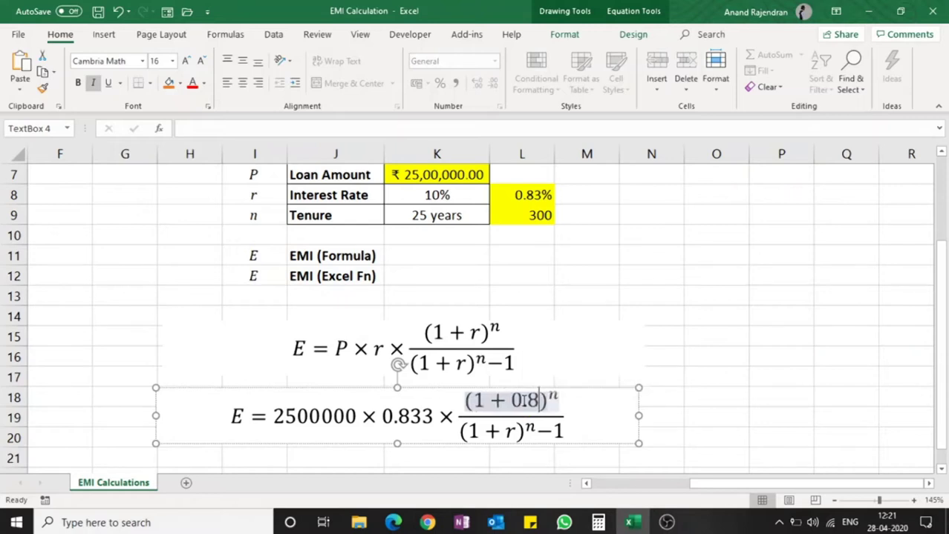
type("33")
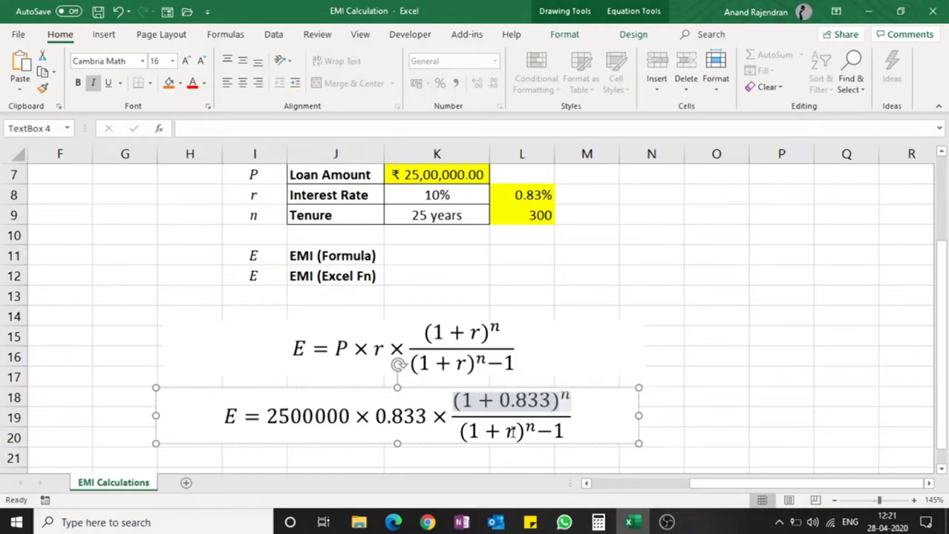
double_click(510, 431)
type("0.8")
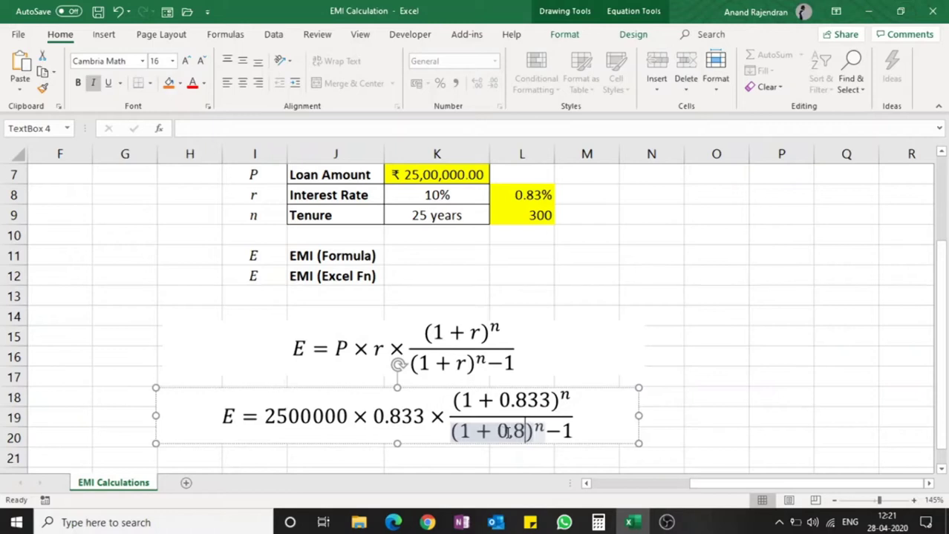
type("33")
Step: Replace both exponents n in the copied equation with 300
double_click(566, 398)
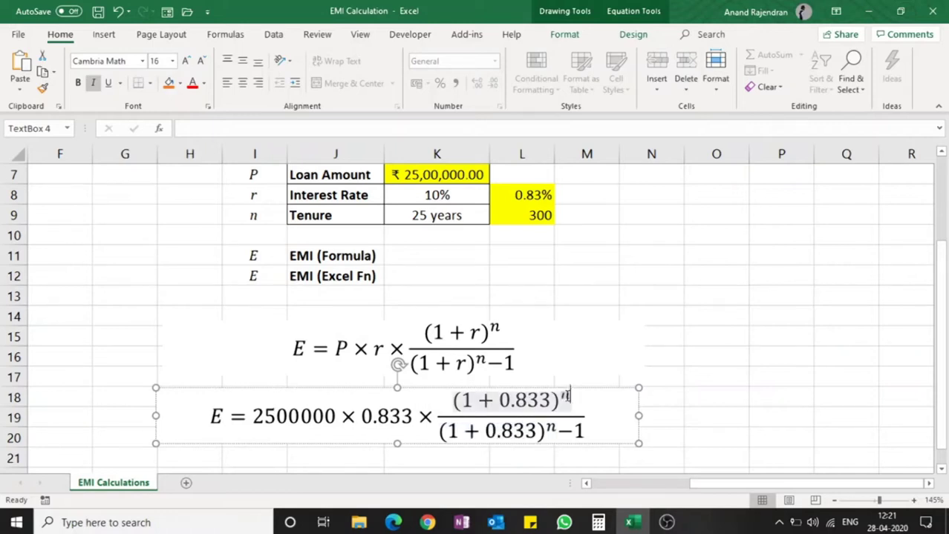
left_click(562, 397)
key("Delete")
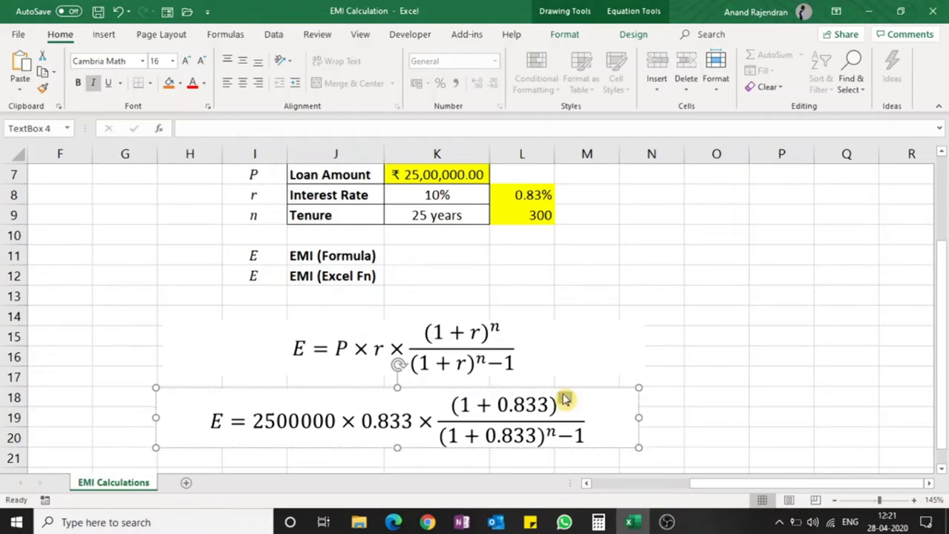
type("^300")
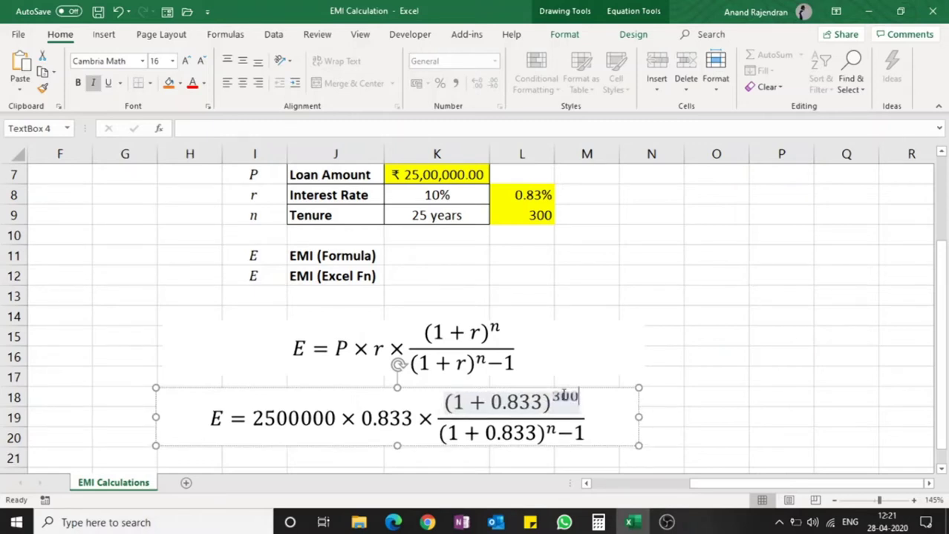
left_click(551, 431)
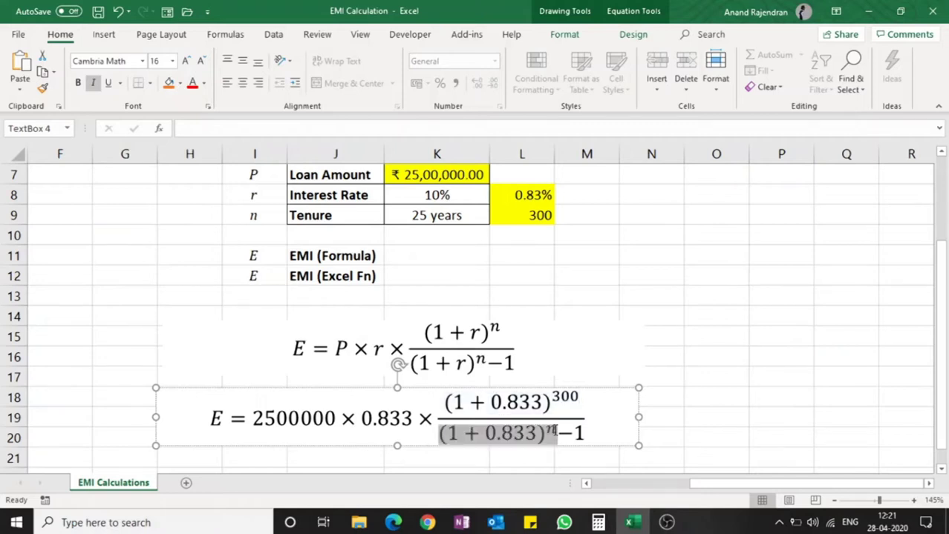
key("BackSpace")
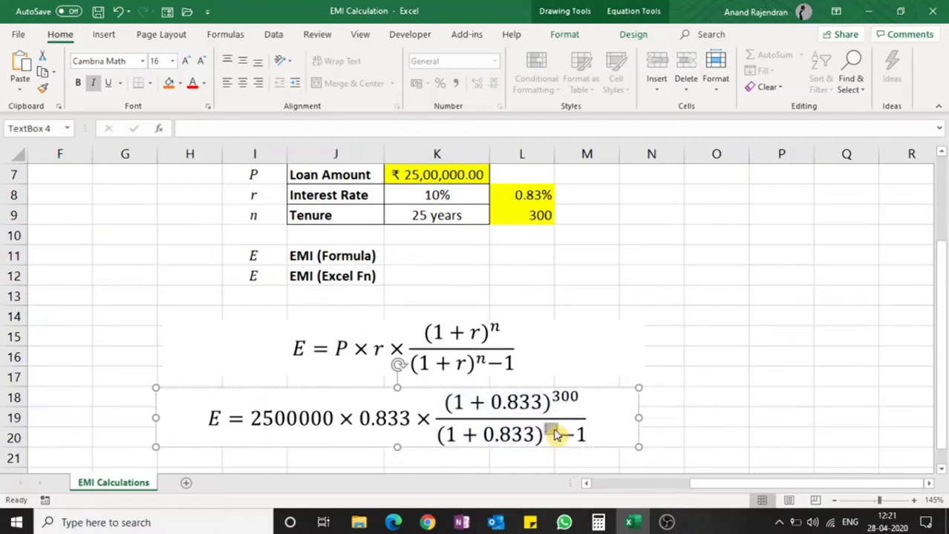
type("300")
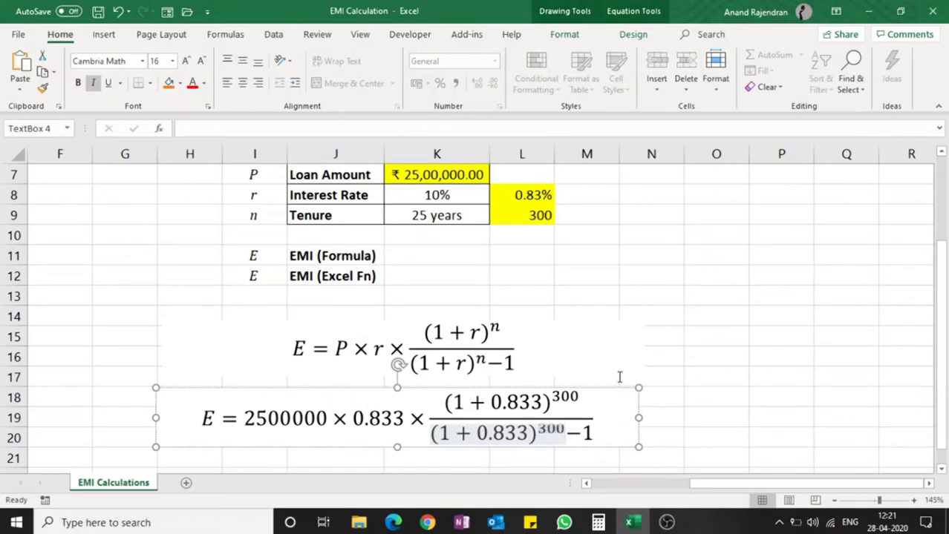
left_click(441, 256)
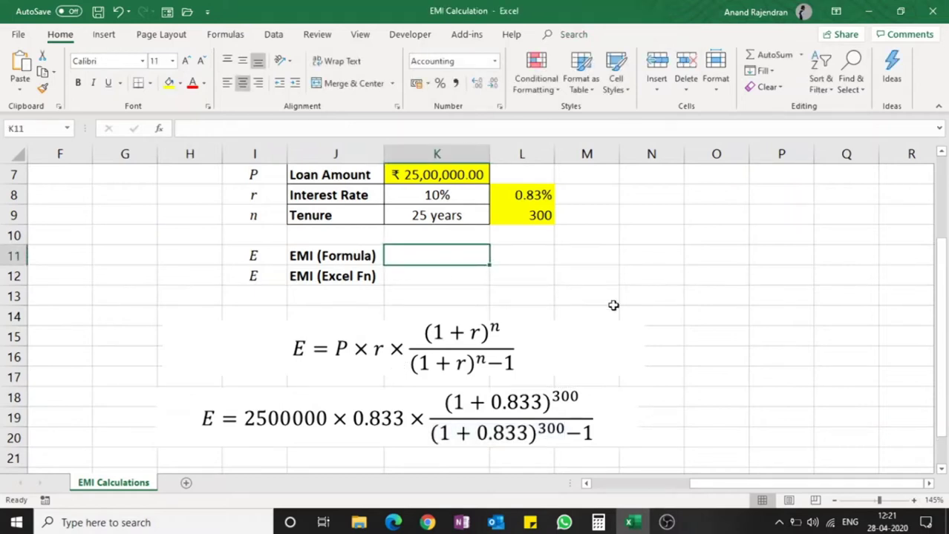
Step: Enter =K7*L8*(((1+L8)^L9)/(((1+L8)^L9)-1)) in K11, returning ₹22,717.52
type("=")
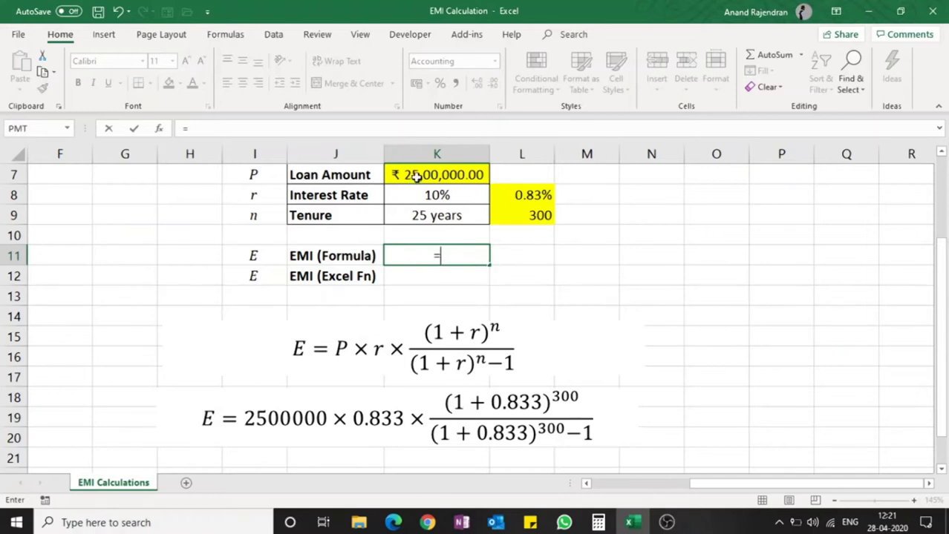
left_click(416, 176)
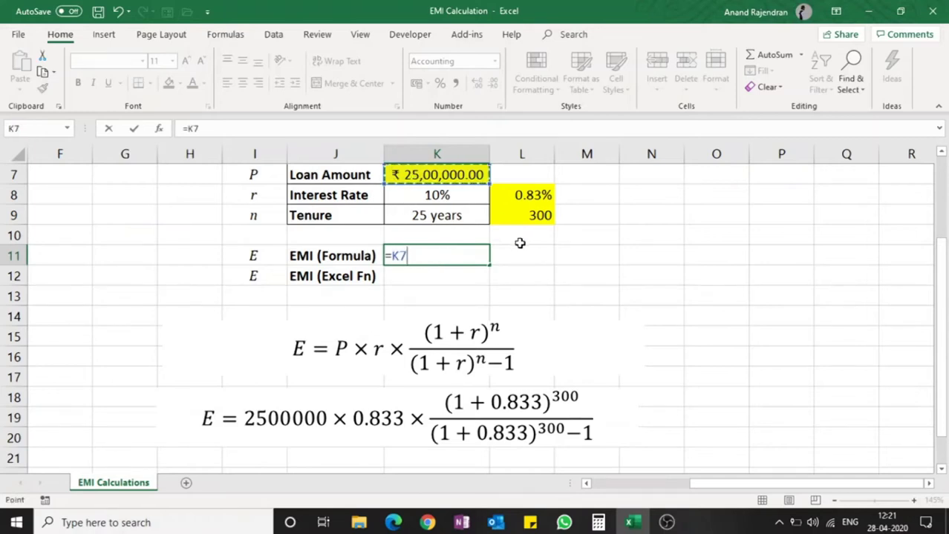
type("*")
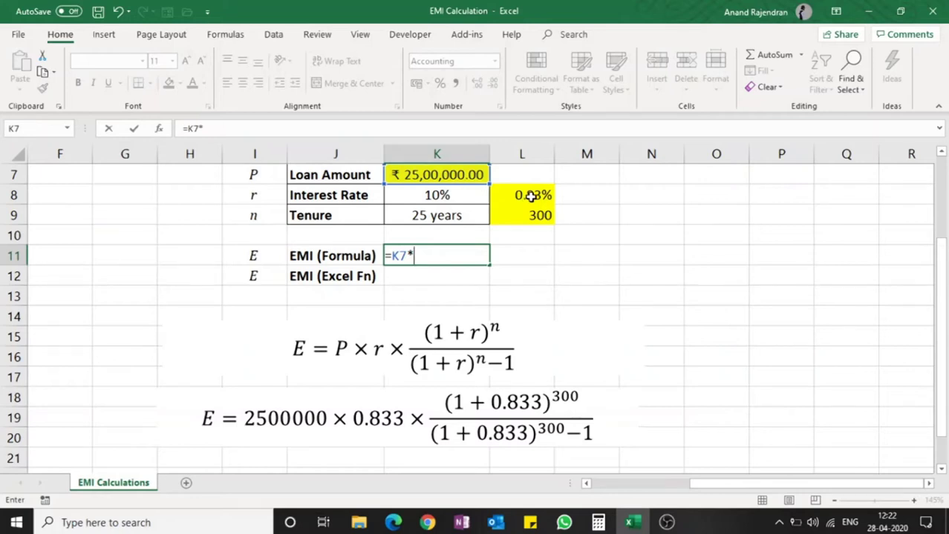
left_click(532, 195)
type("*")
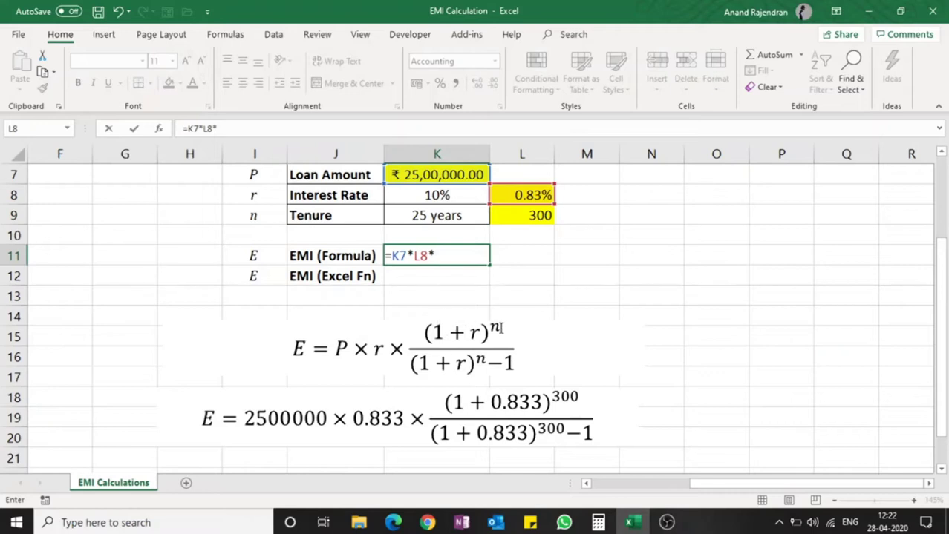
type("(((1+")
left_click(544, 190)
type(")^")
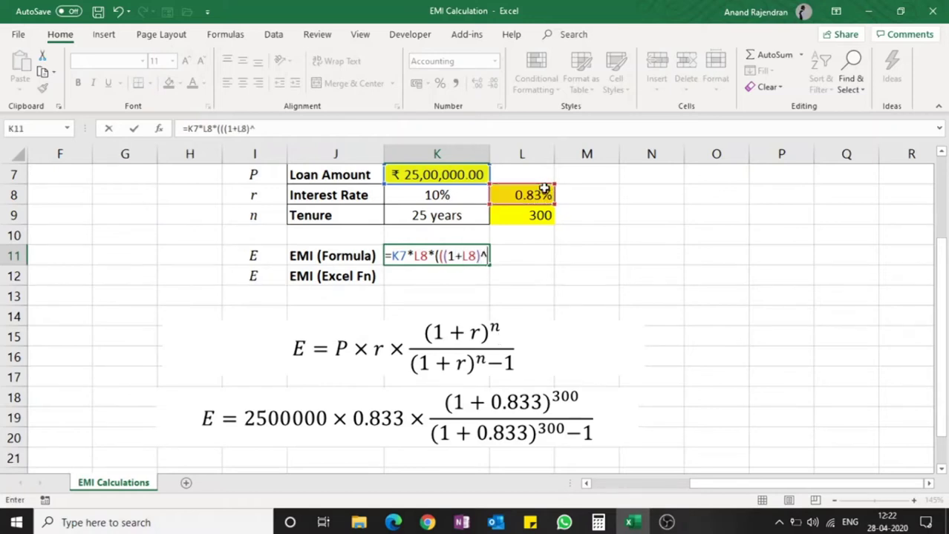
left_click(534, 216)
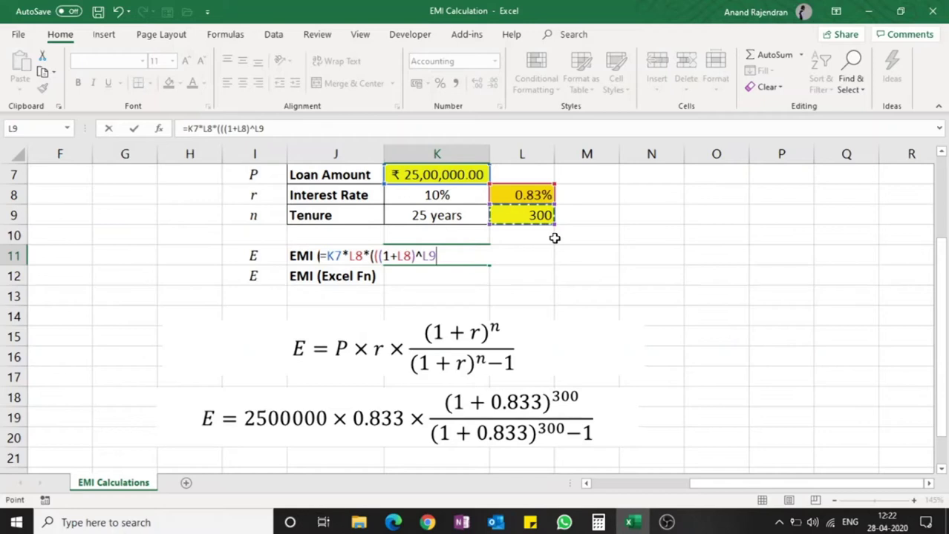
type(")")
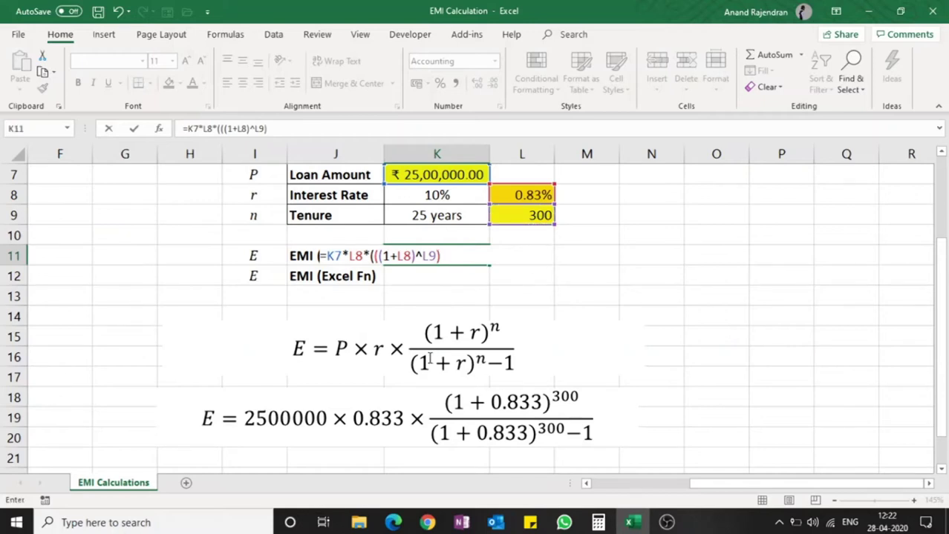
type("/")
type("(((")
type("1+")
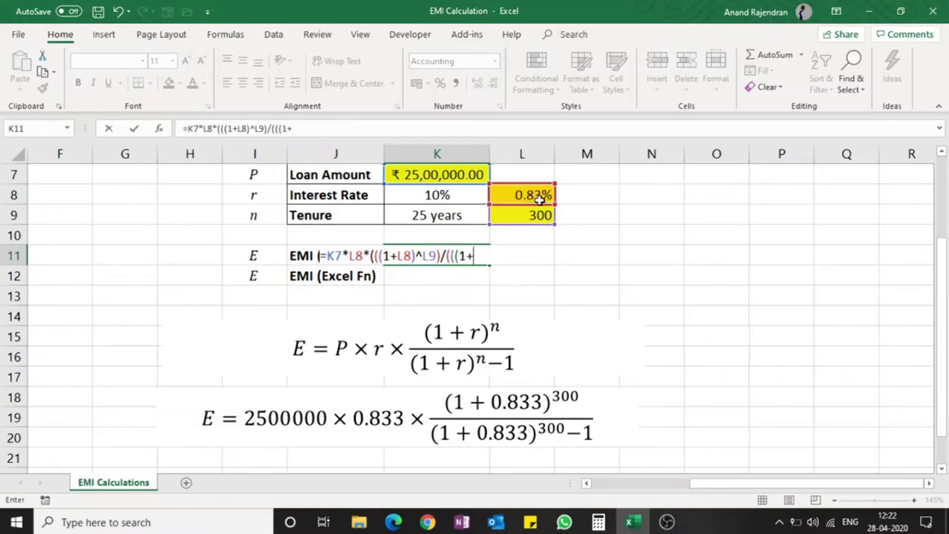
left_click(538, 195)
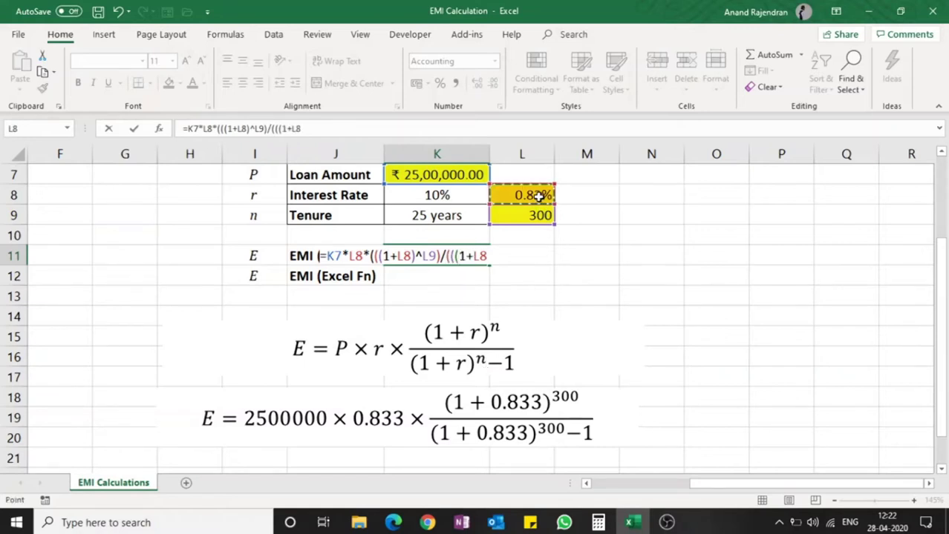
type(")")
type("^")
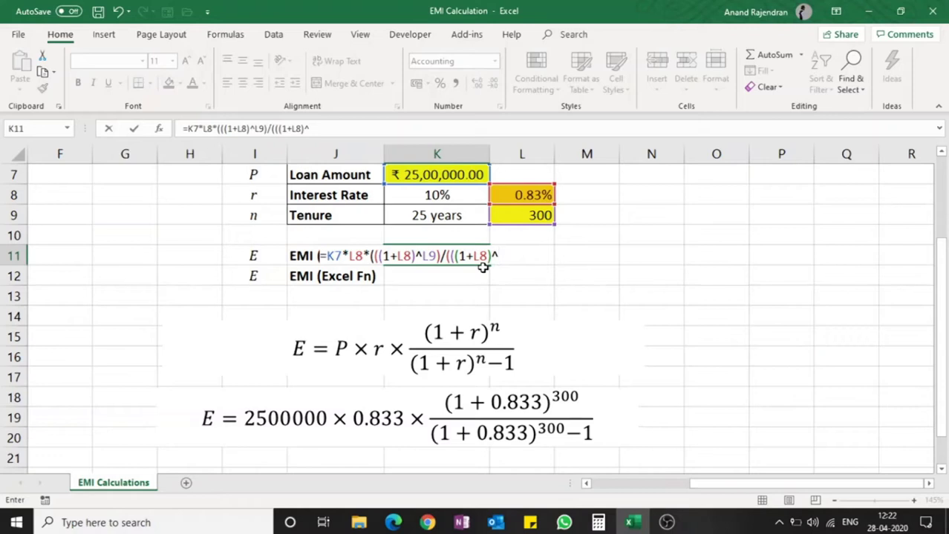
left_click(529, 215)
type(")-")
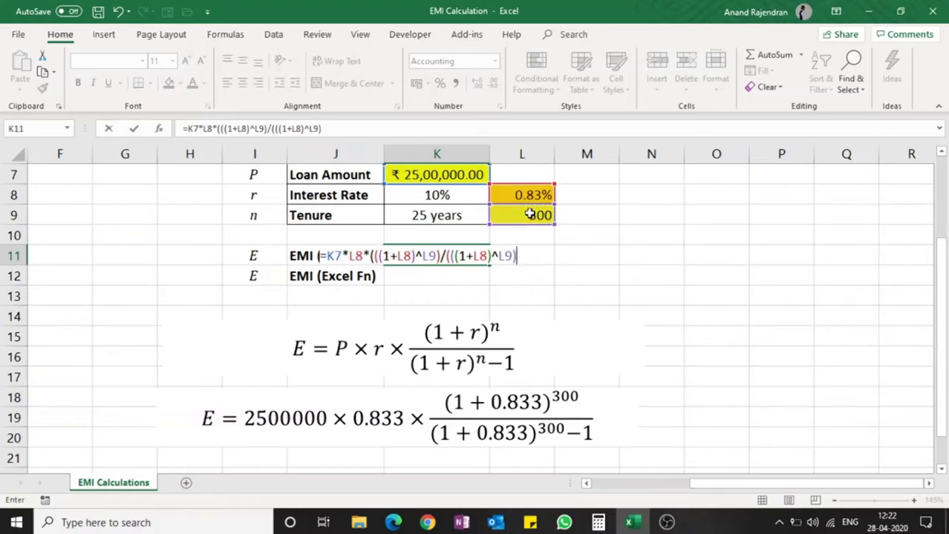
type("1))")
key("Return")
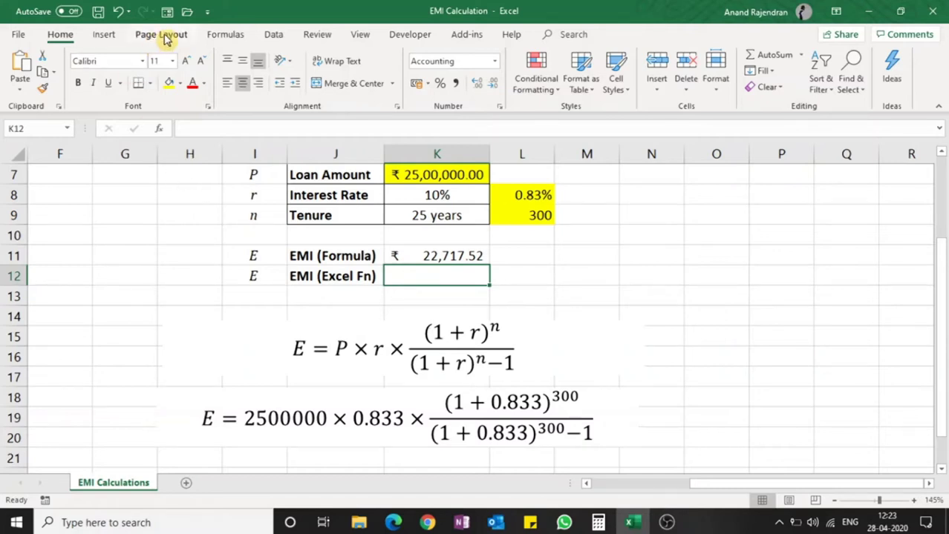
Step: Insert the PMT function into K12 from the Financial functions list
left_click(217, 39)
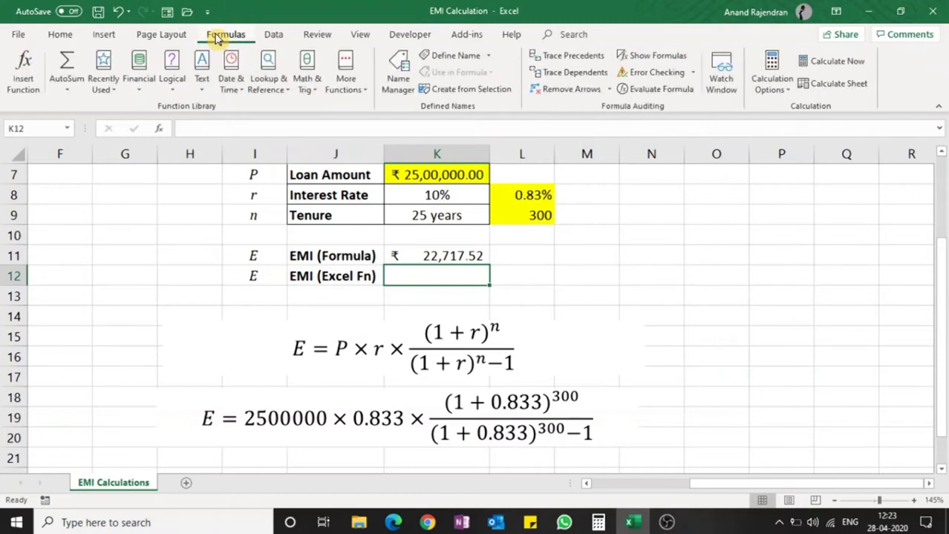
left_click(141, 89)
left_click_drag(229, 176, 233, 303)
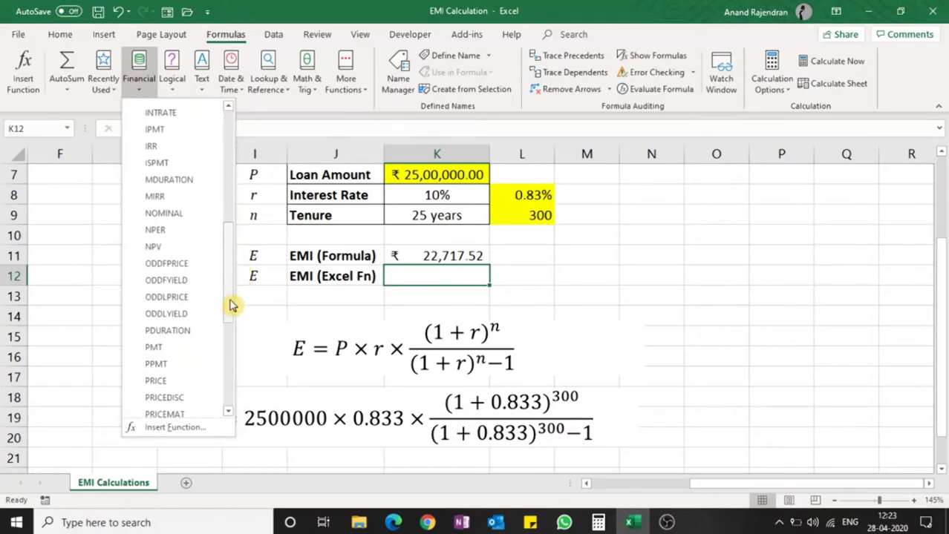
left_click(195, 349)
left_click_drag(462, 285, 687, 254)
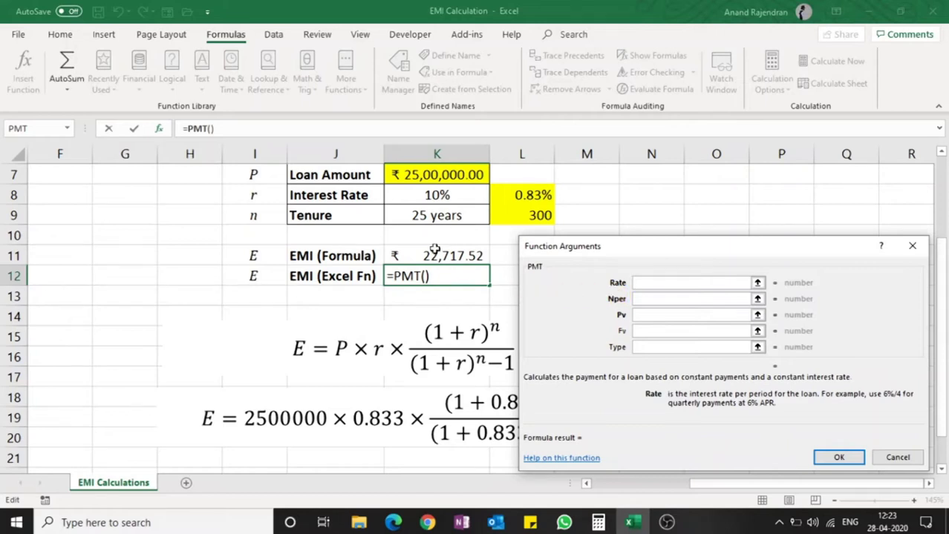
Step: Set PMT arguments Rate L8, Nper L9 and Pv -K7, and confirm
left_click(518, 196)
left_click(674, 298)
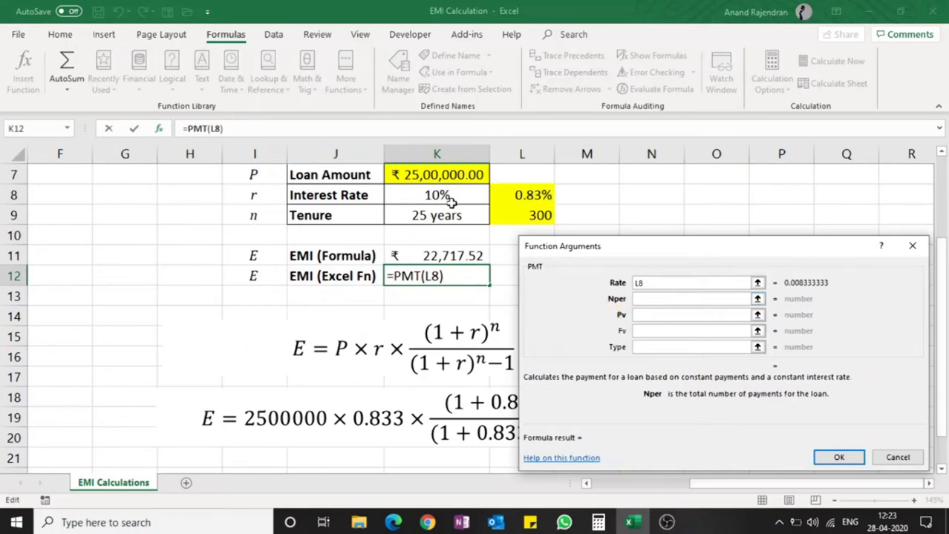
left_click(540, 215)
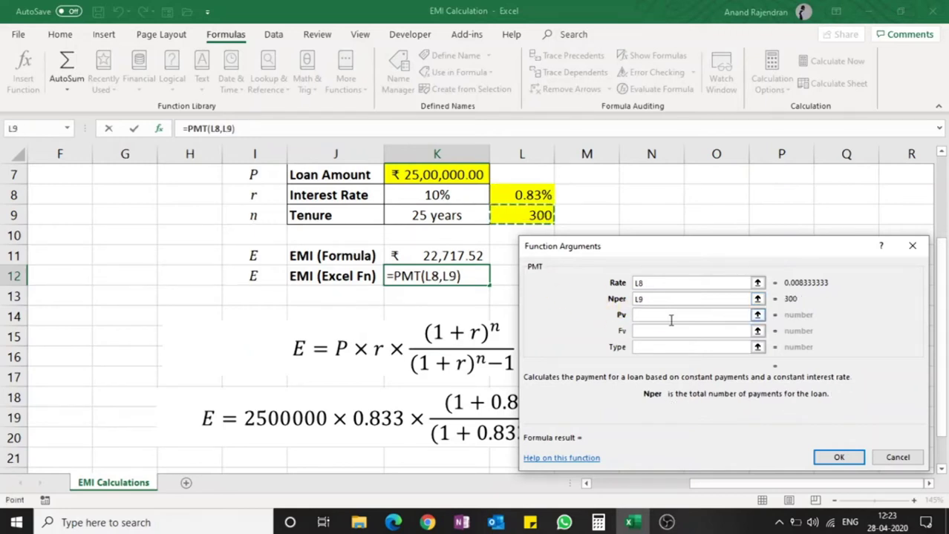
left_click(648, 316)
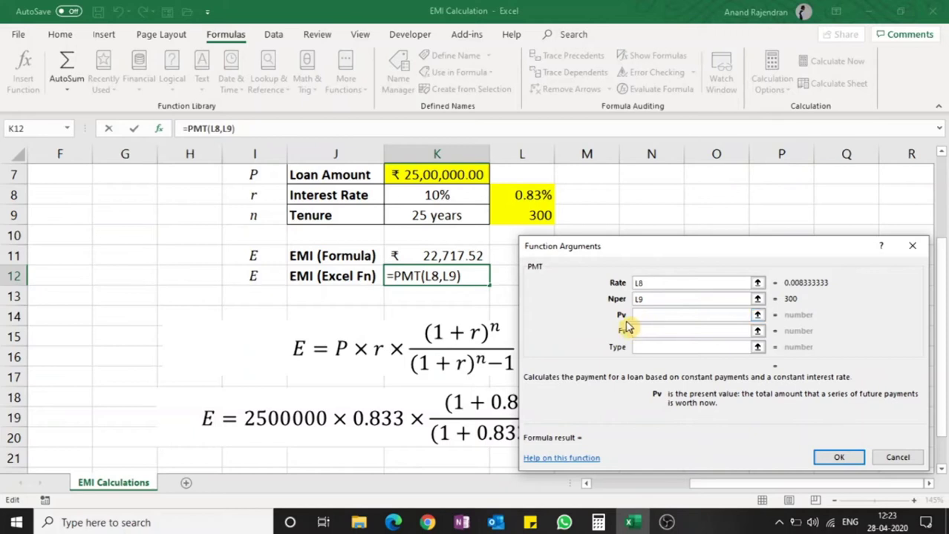
left_click(436, 171)
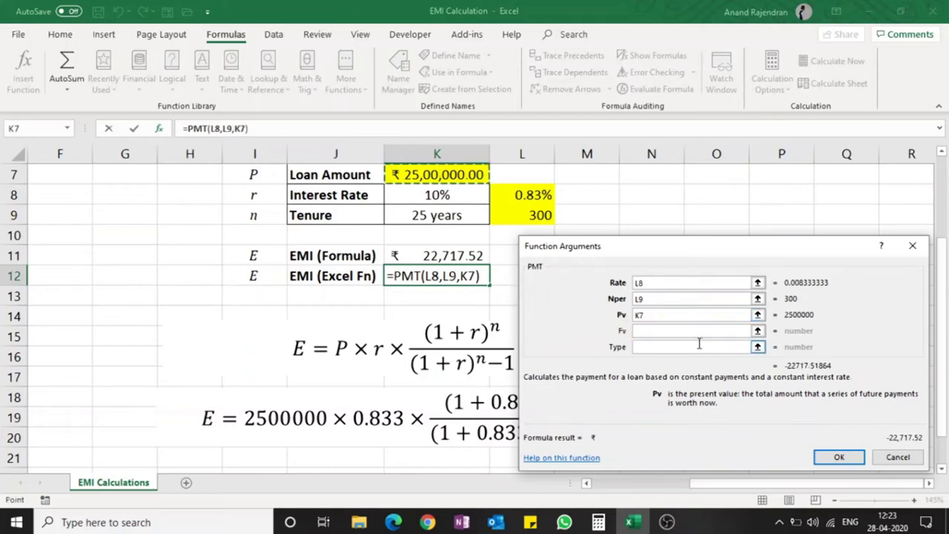
left_click(636, 315)
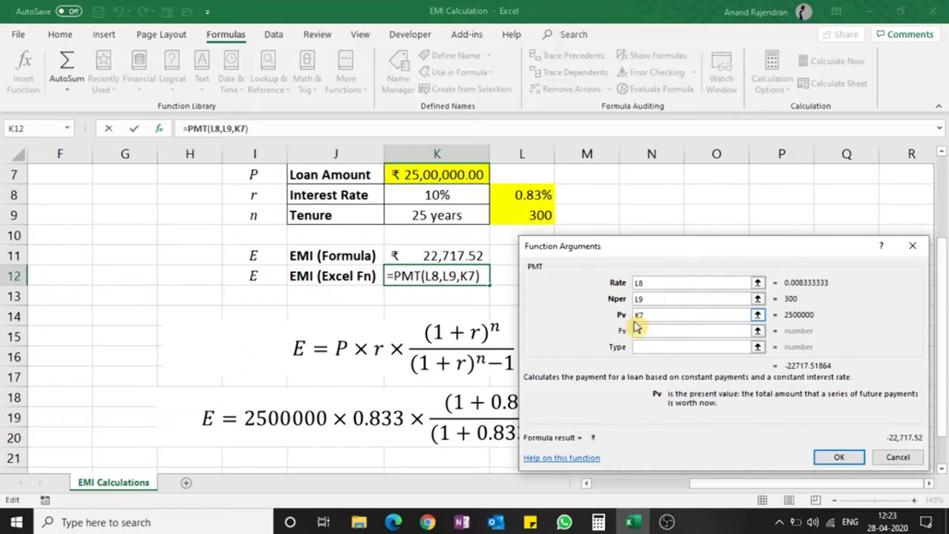
type("-")
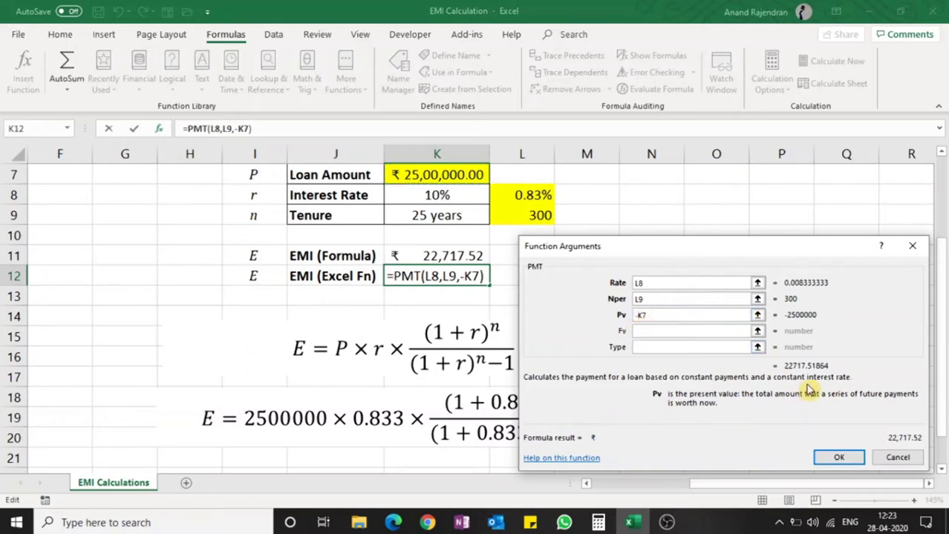
left_click(839, 458)
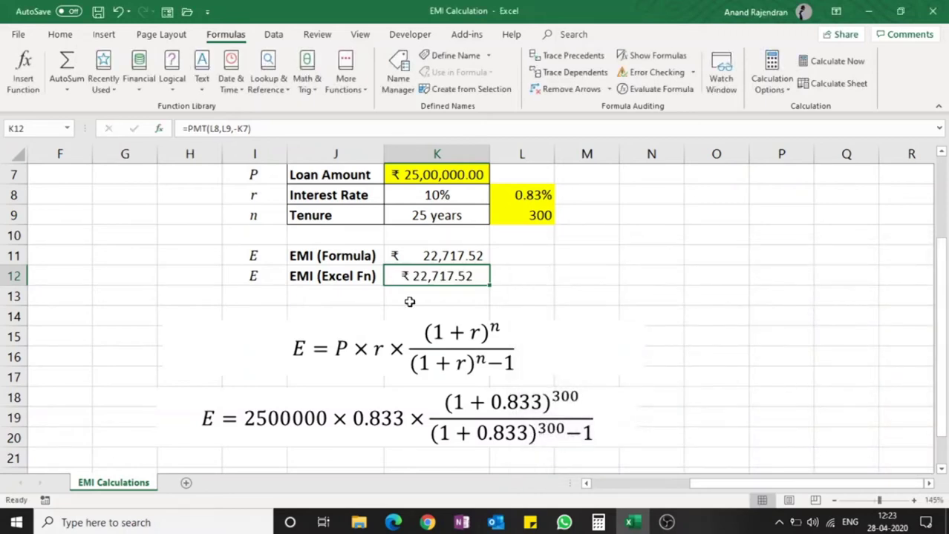
left_click(68, 37)
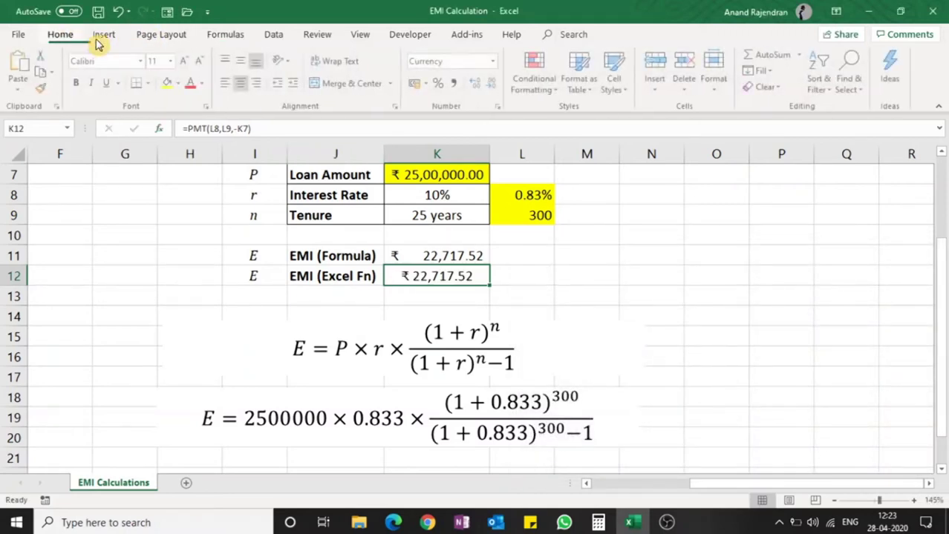
Step: Apply Accounting format to K12 and scroll the sheet back to column A
left_click(417, 83)
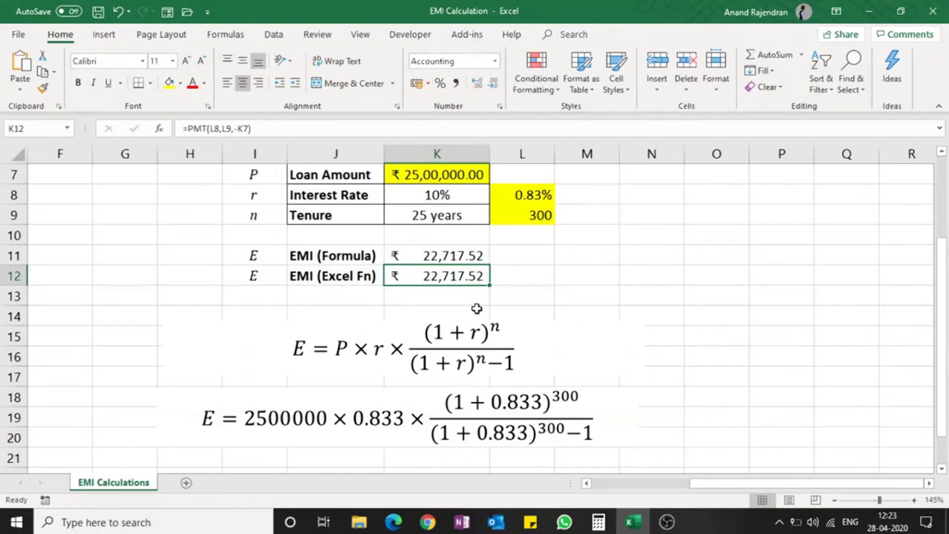
left_click(620, 311)
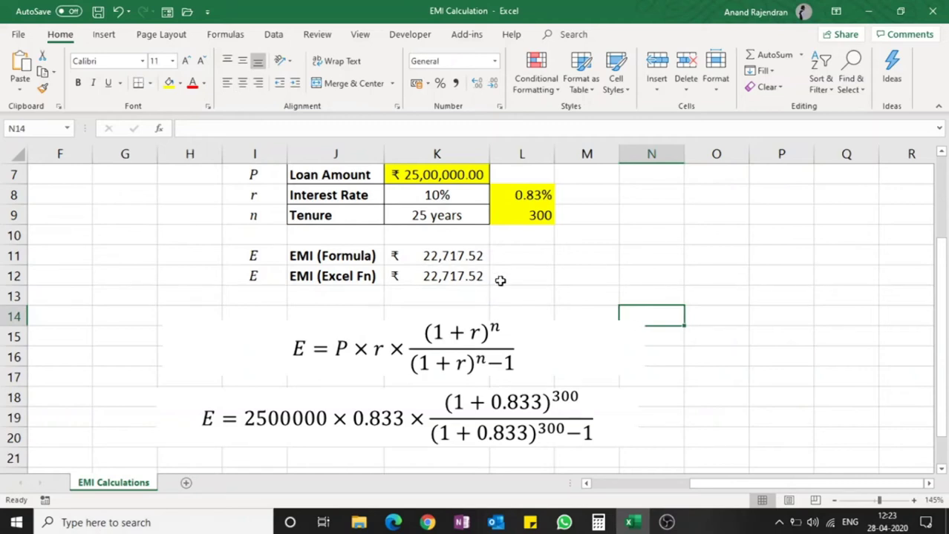
left_click_drag(715, 490, 719, 490)
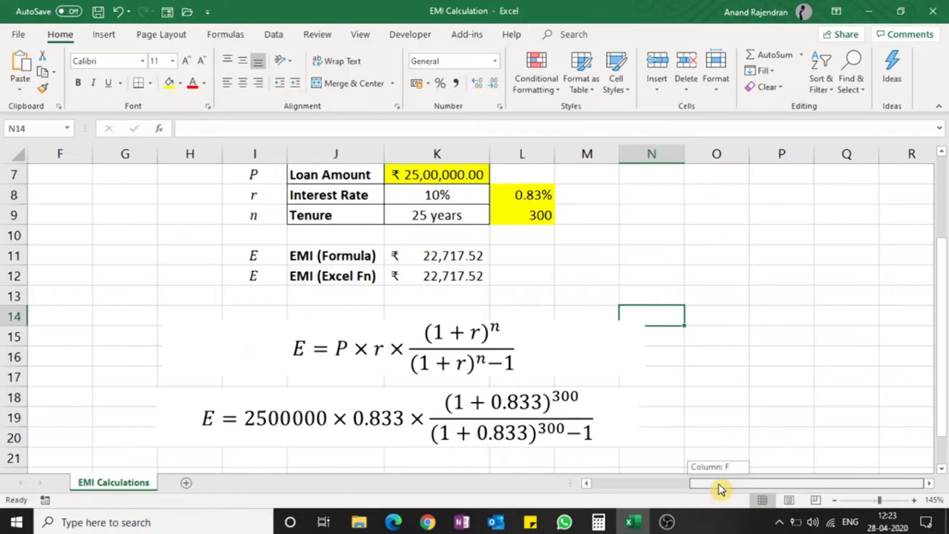
left_click_drag(719, 490, 683, 492)
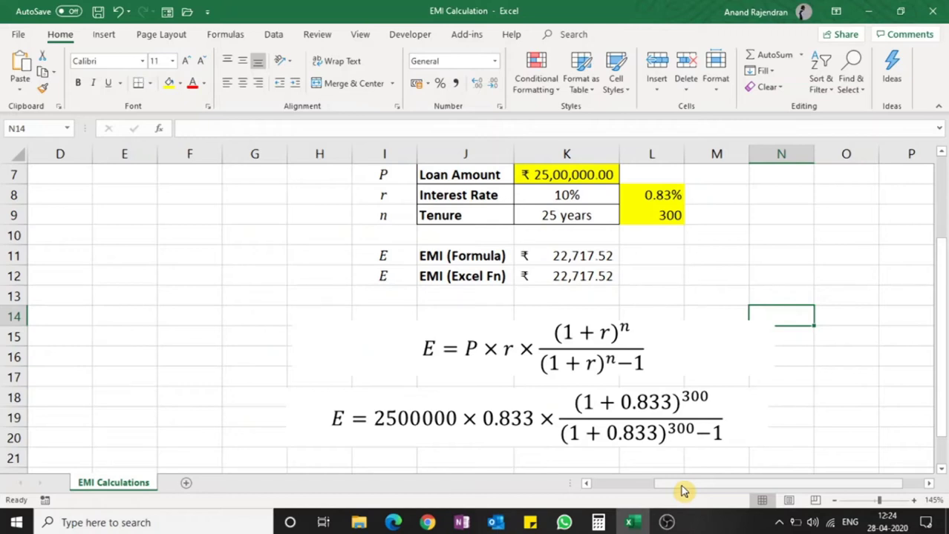
left_click_drag(683, 491, 621, 487)
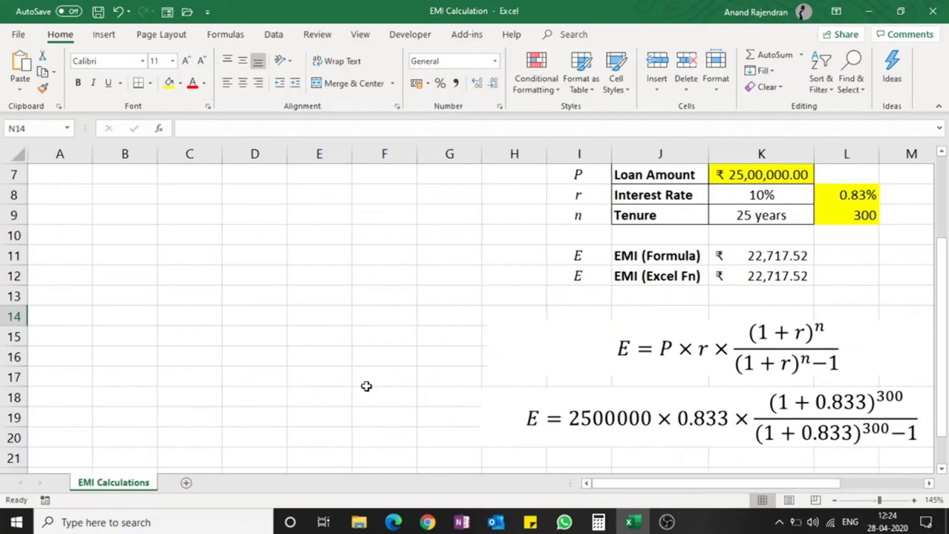
left_click(103, 276)
Step: Type Month, Principal Amount, EMI, Interest payment, Principal Payment, Balance across B12:G12; autofit column C
type("Mont")
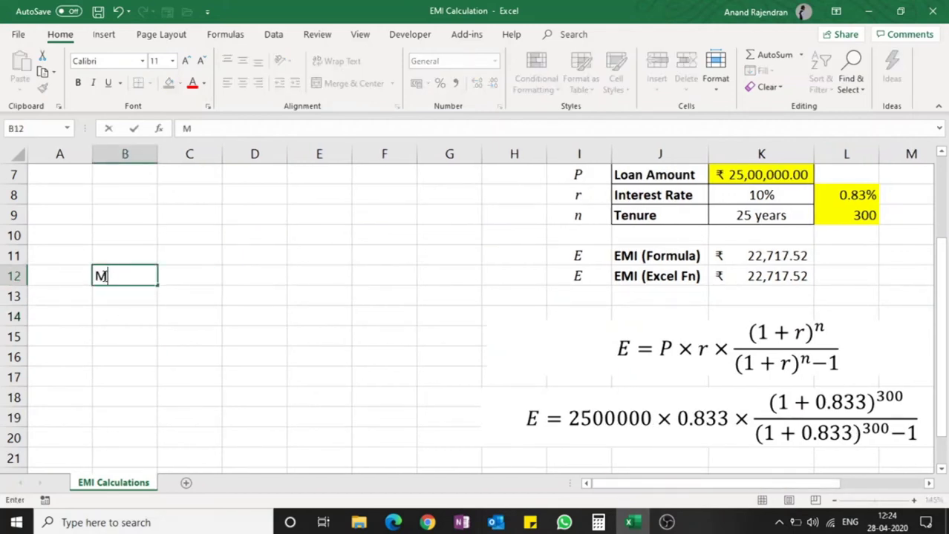
type("h")
key("Tab")
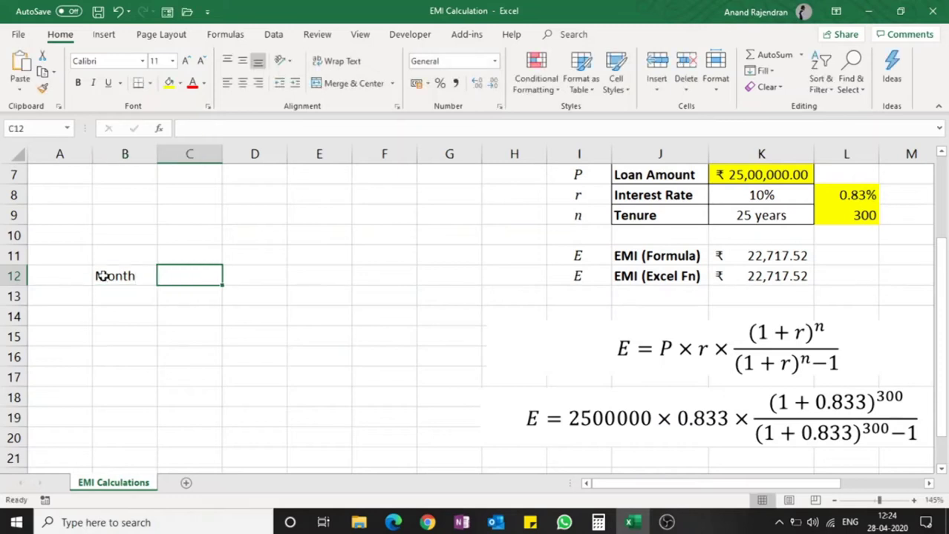
type("P")
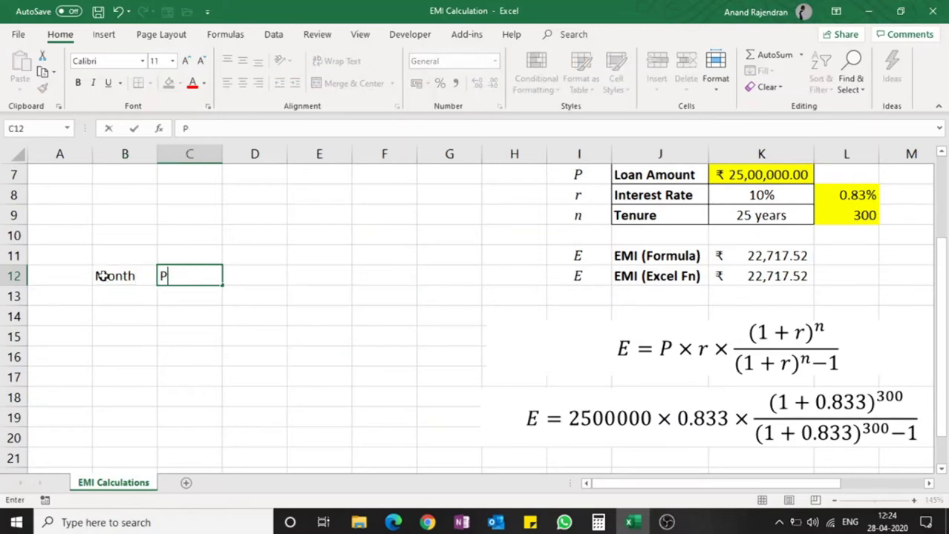
type("rincipal Amount")
key("Tab")
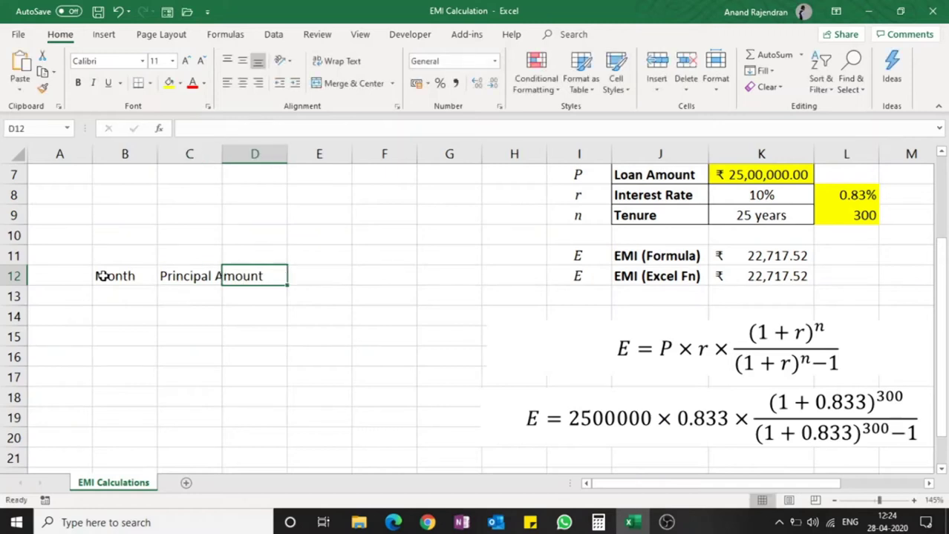
type("EMI")
key("Tab")
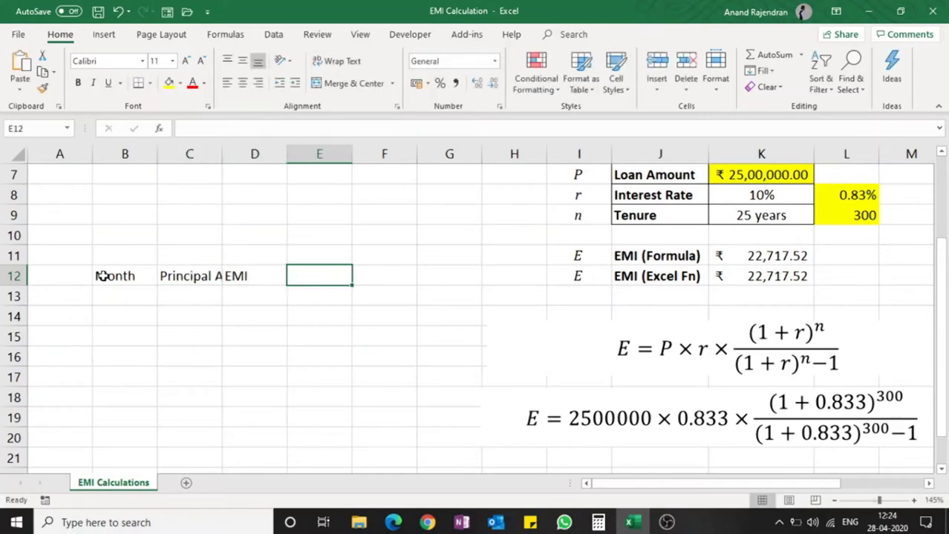
type("Interest payment")
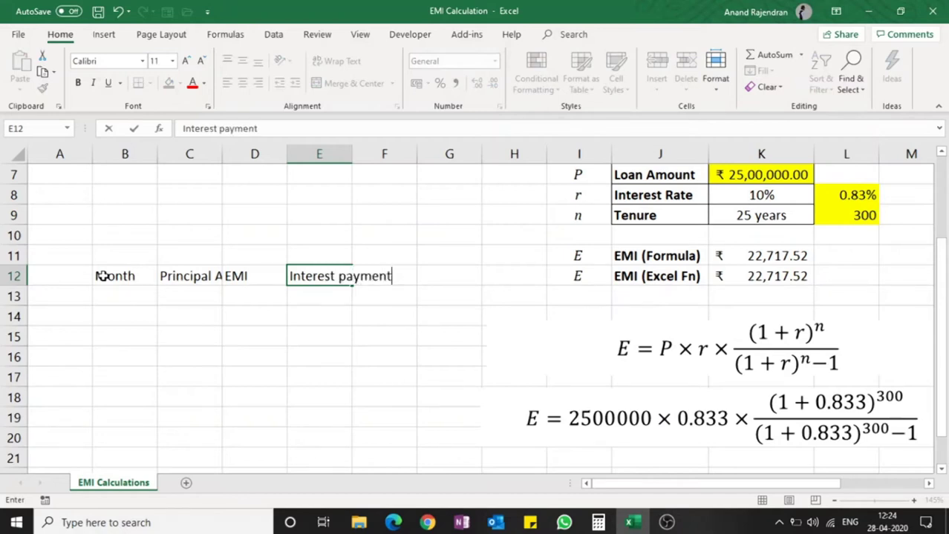
key("Tab")
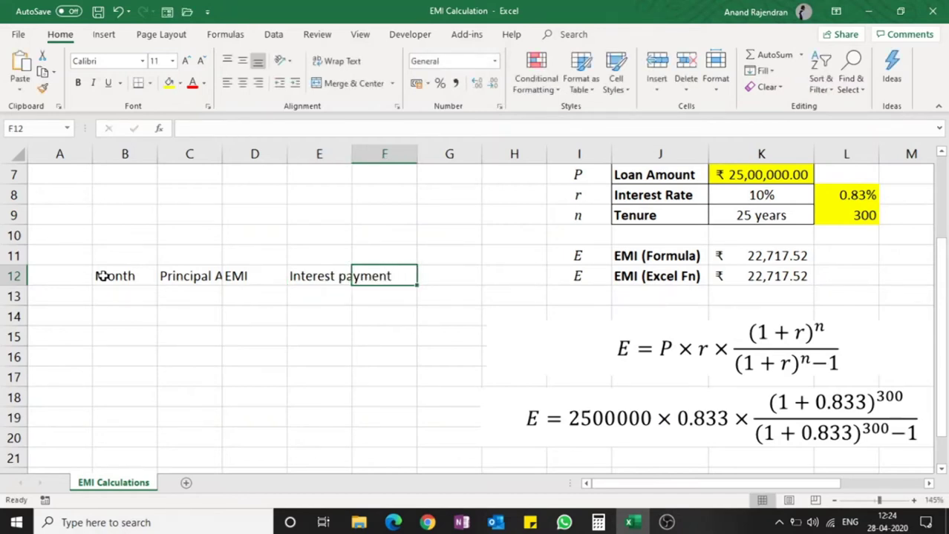
type("Principal Payment")
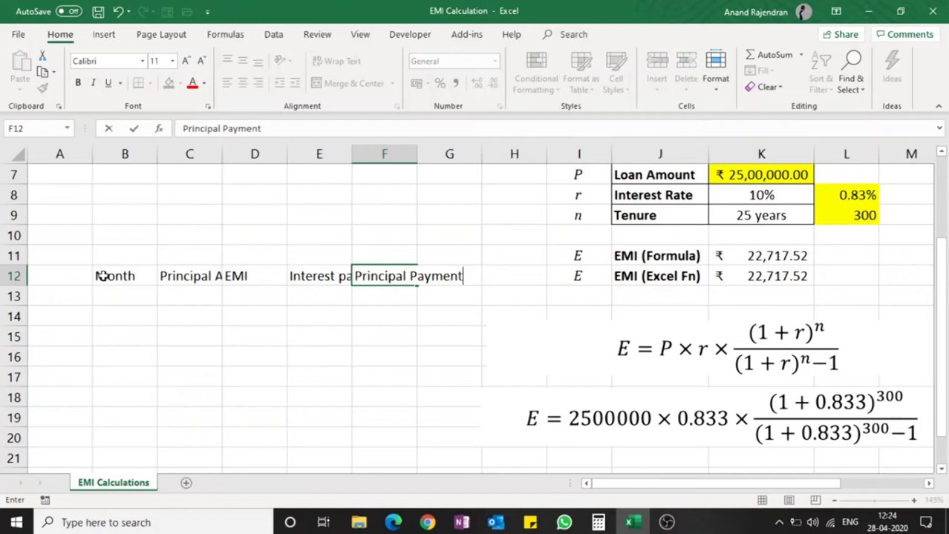
key("Tab")
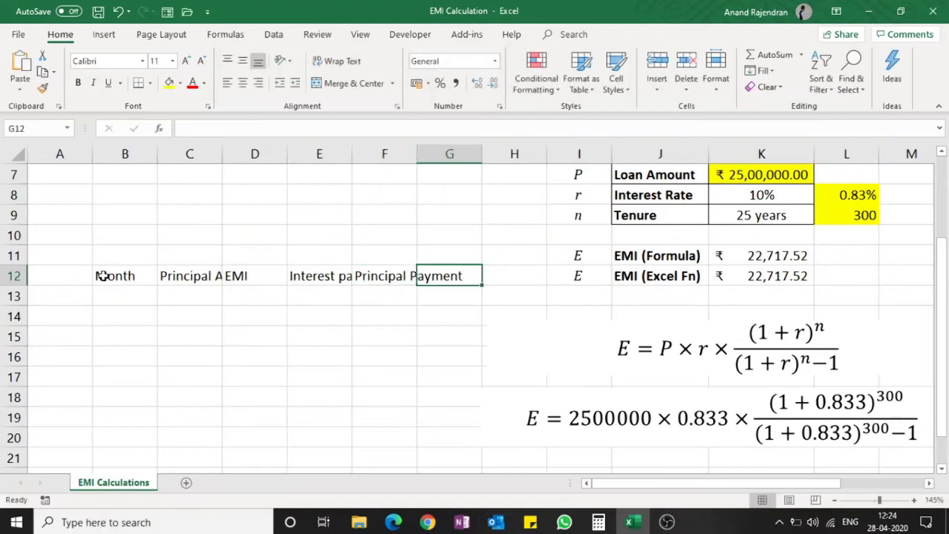
type("Balance")
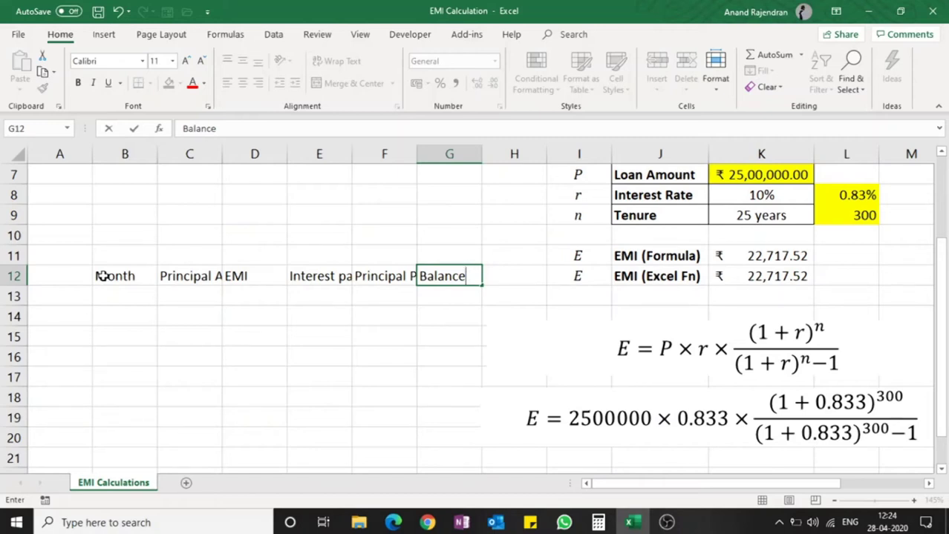
left_click(255, 153)
double_click(222, 153)
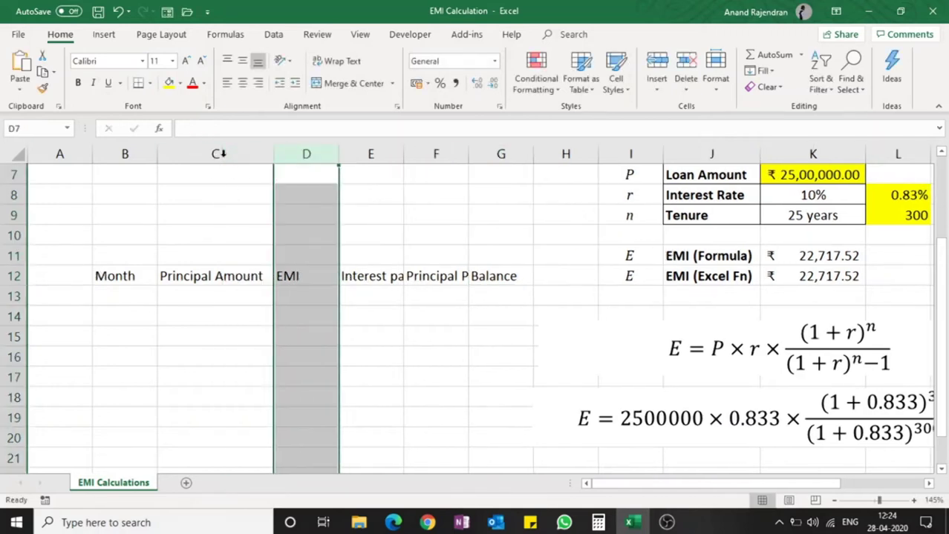
Step: AutoFit columns E and F and enter month 1 in B13
double_click(403, 154)
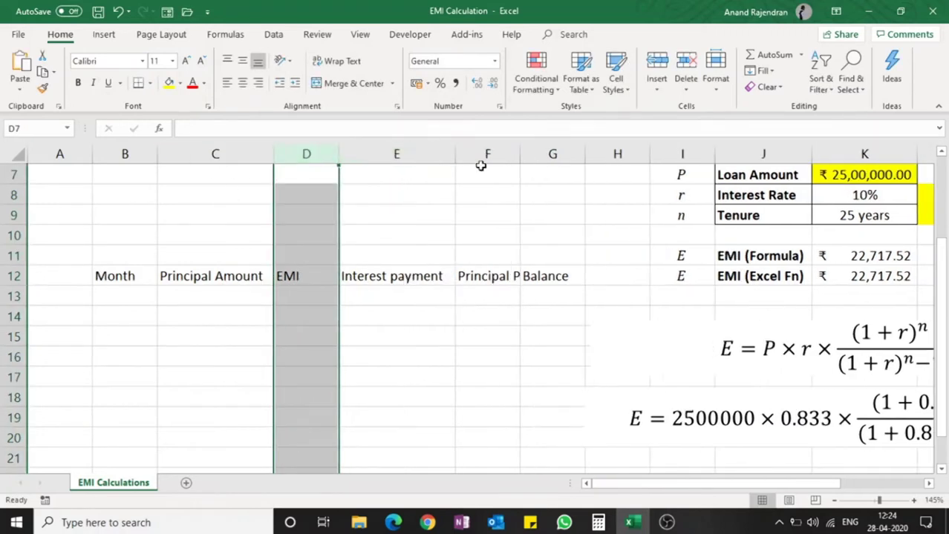
double_click(519, 153)
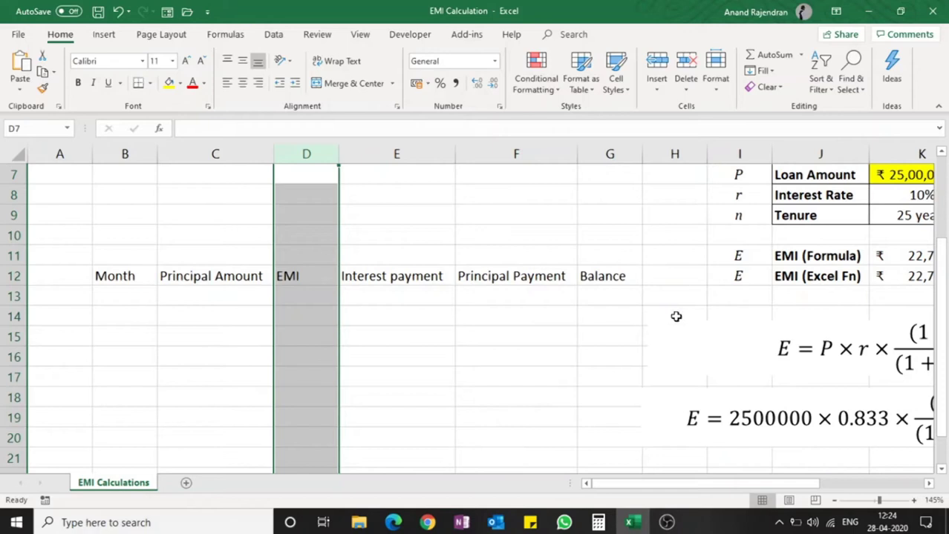
left_click(117, 294)
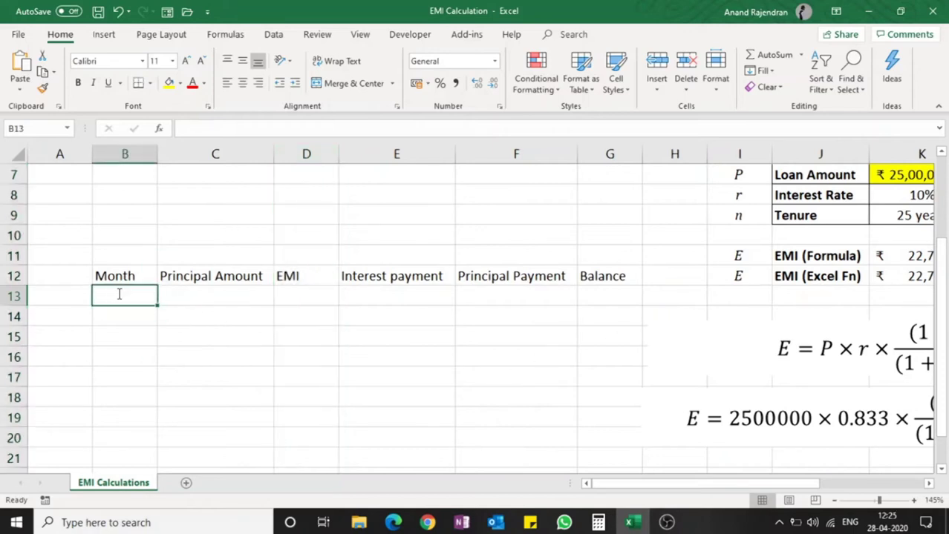
type("1")
left_click(196, 295)
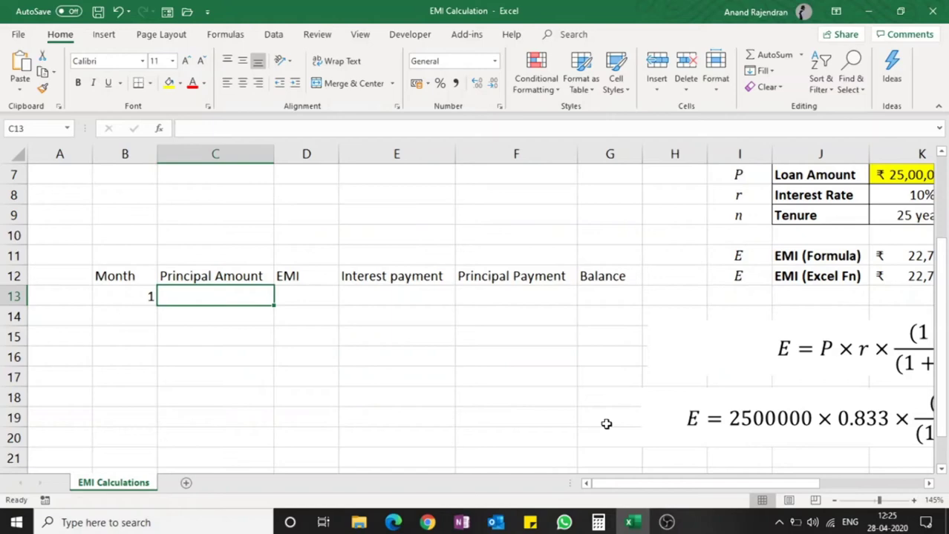
Step: Copy the loan amount from K7 for pasting into the first principal cell
scroll(605, 424, "up", 2)
key("alt")
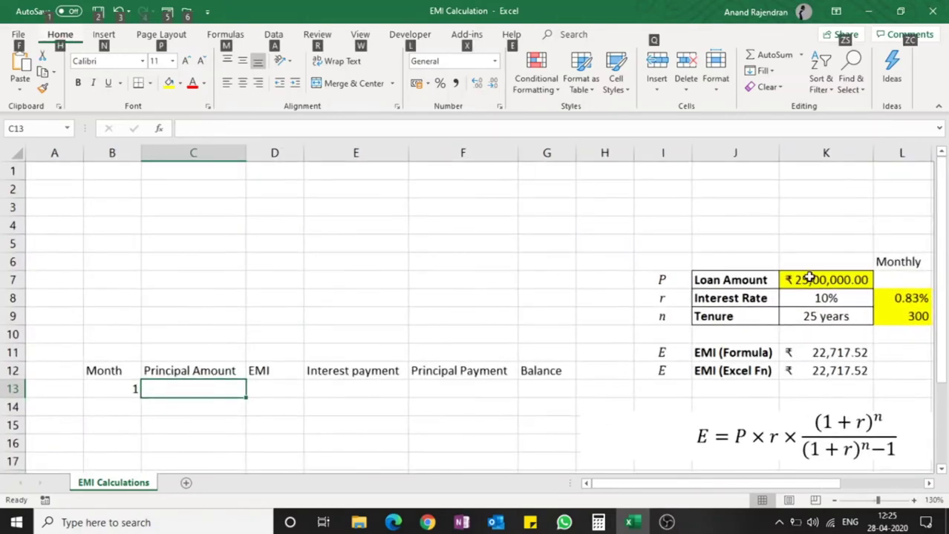
scroll(824, 259, "down", 1)
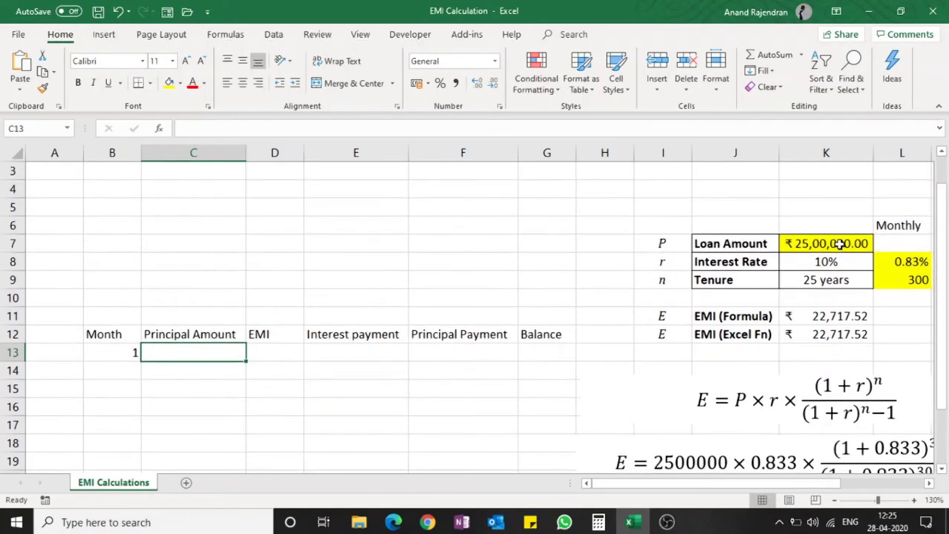
left_click(839, 244)
right_click(818, 245)
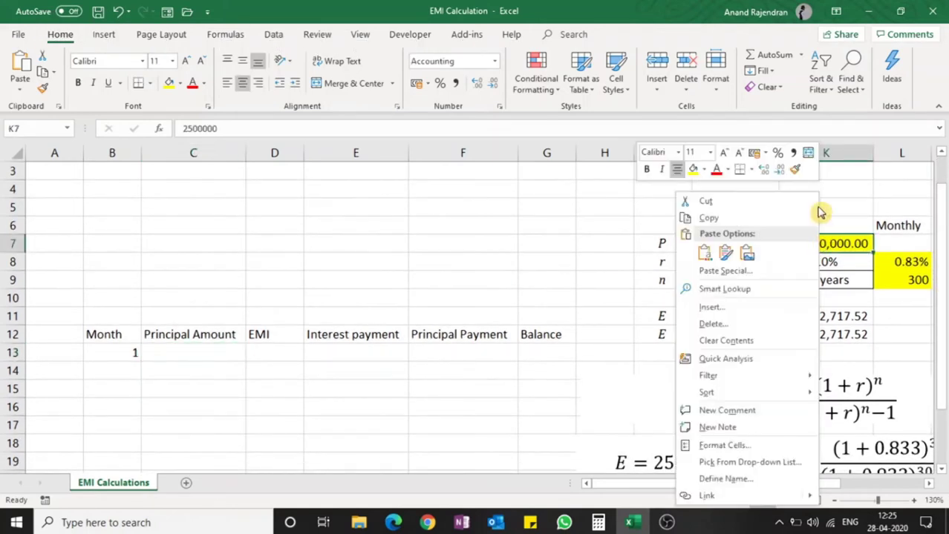
left_click(706, 218)
right_click(206, 352)
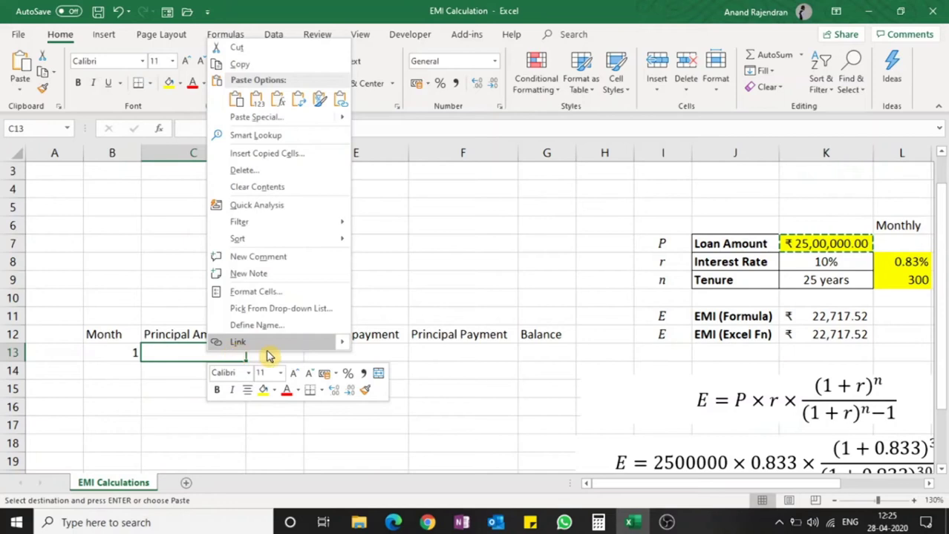
Step: Paste-link C13 to the loan in K7 and D13 to the EMI in K11, then autofit column D
left_click(335, 99)
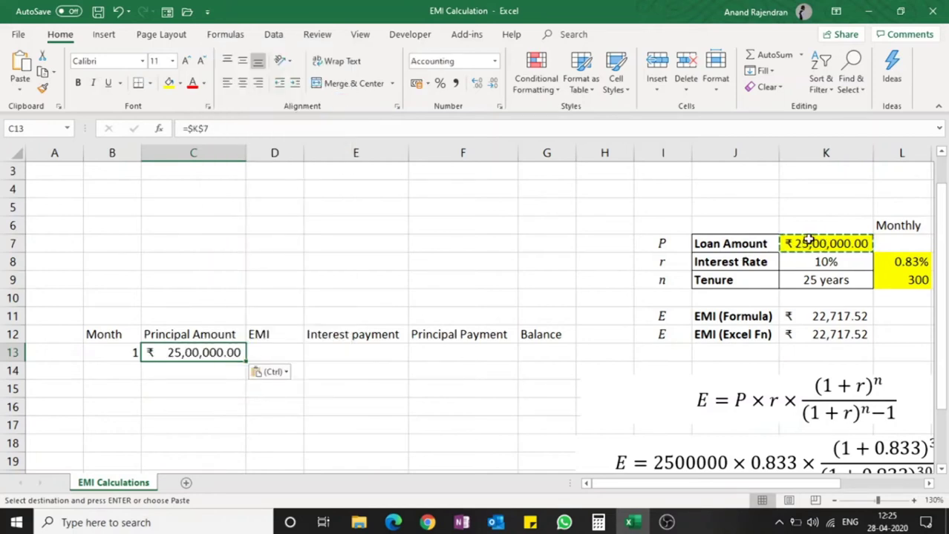
left_click(286, 357)
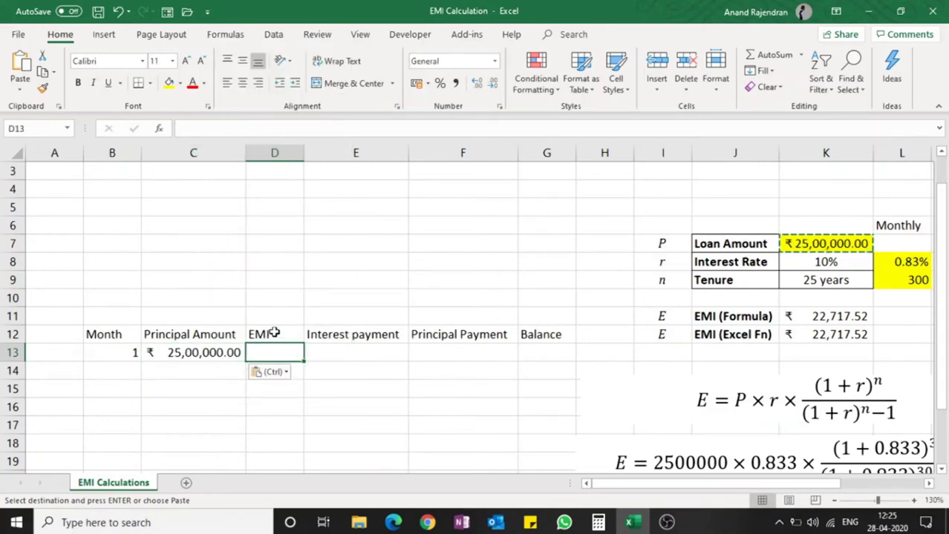
right_click(830, 317)
left_click(720, 29)
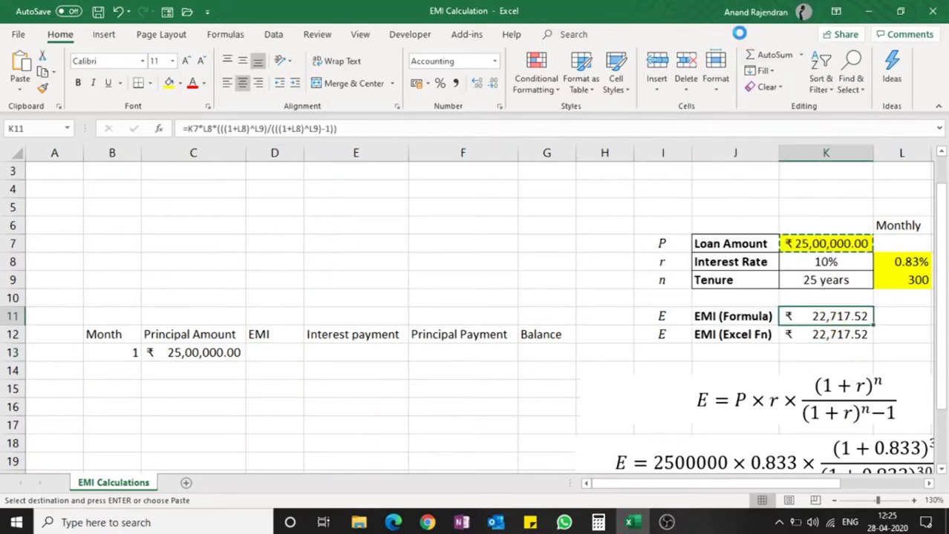
right_click(268, 350)
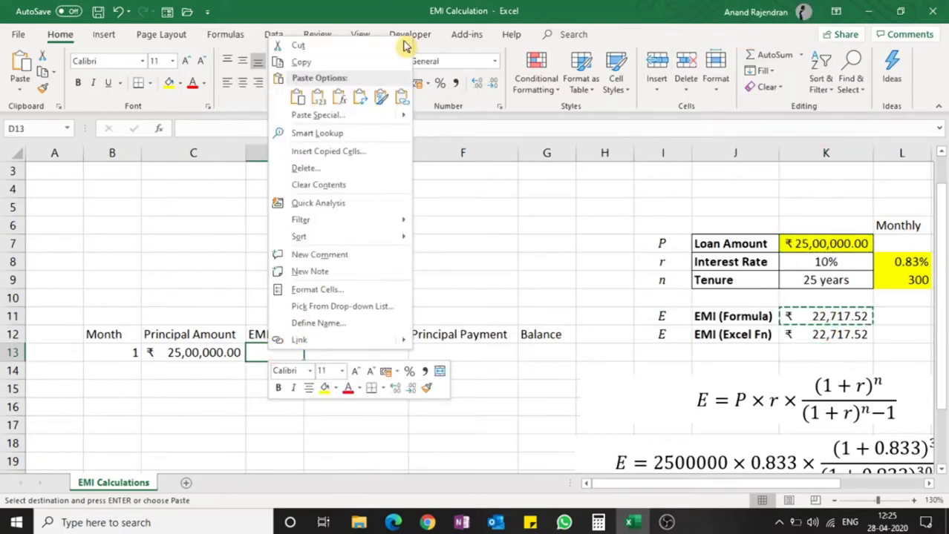
left_click(402, 98)
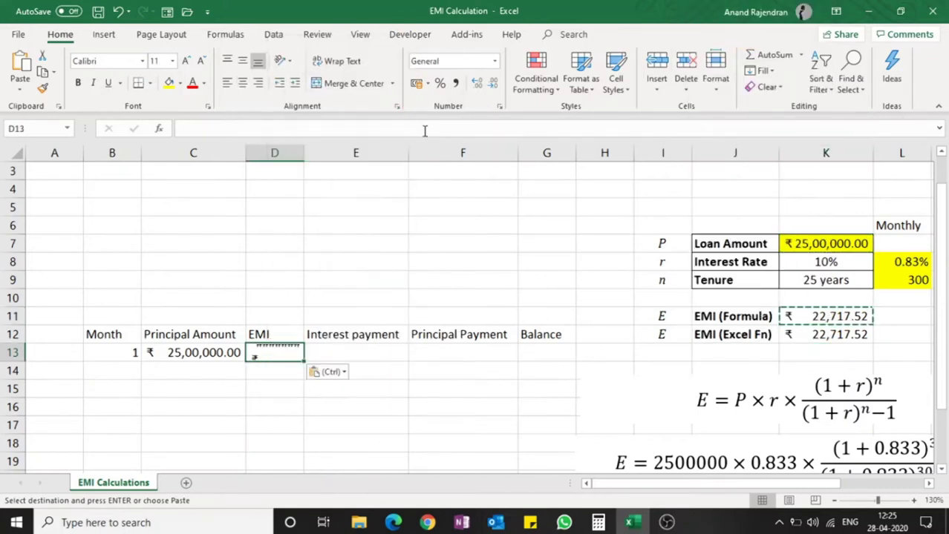
double_click(303, 153)
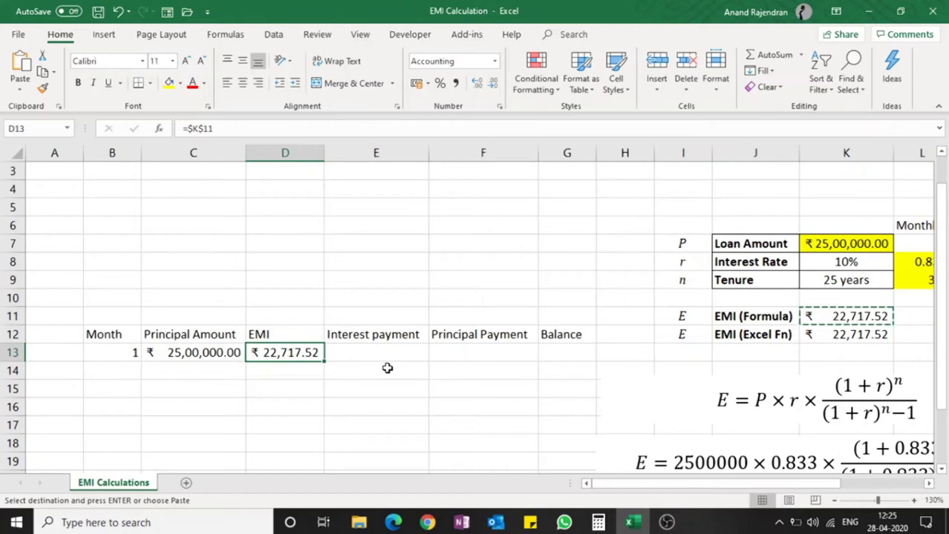
Step: Enter month 1's interest in E13 as =C13*L8, giving 20,833.33
left_click(386, 354)
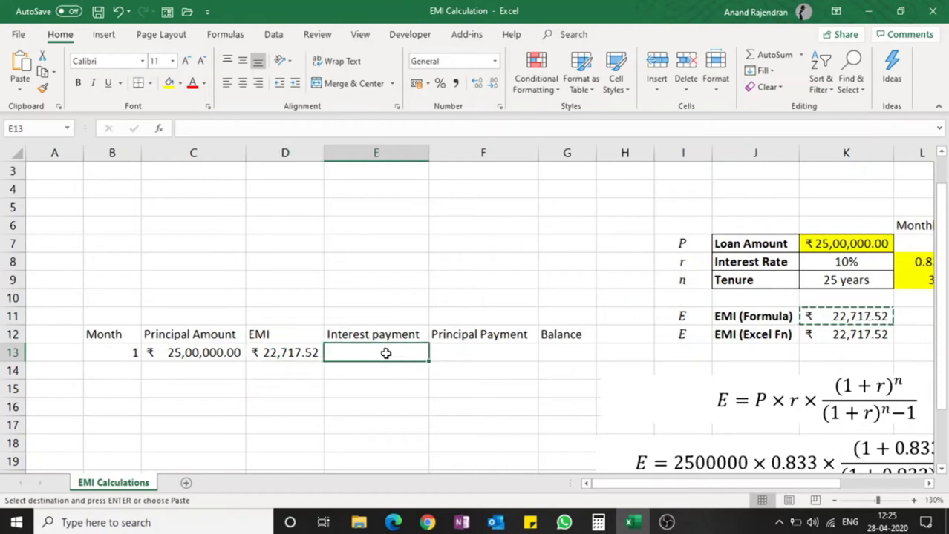
double_click(386, 353)
type("=")
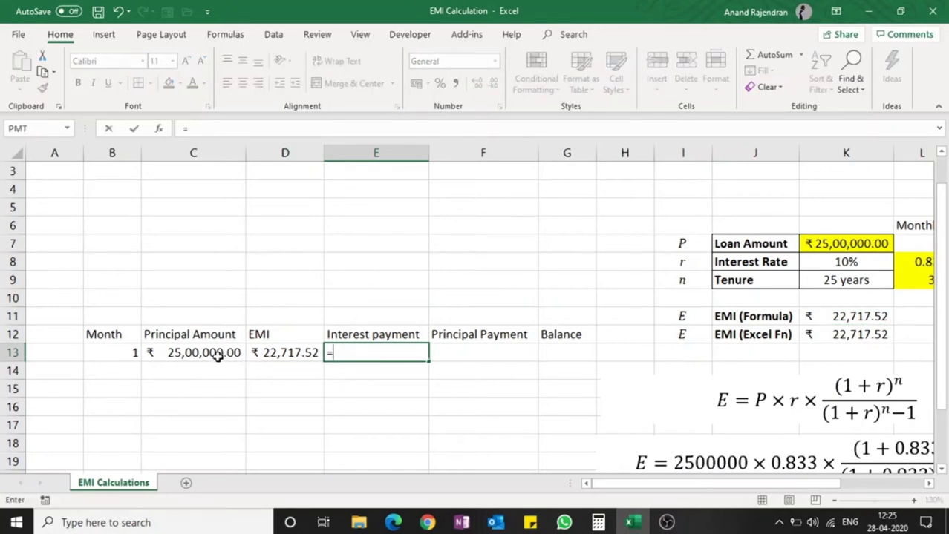
left_click(215, 355)
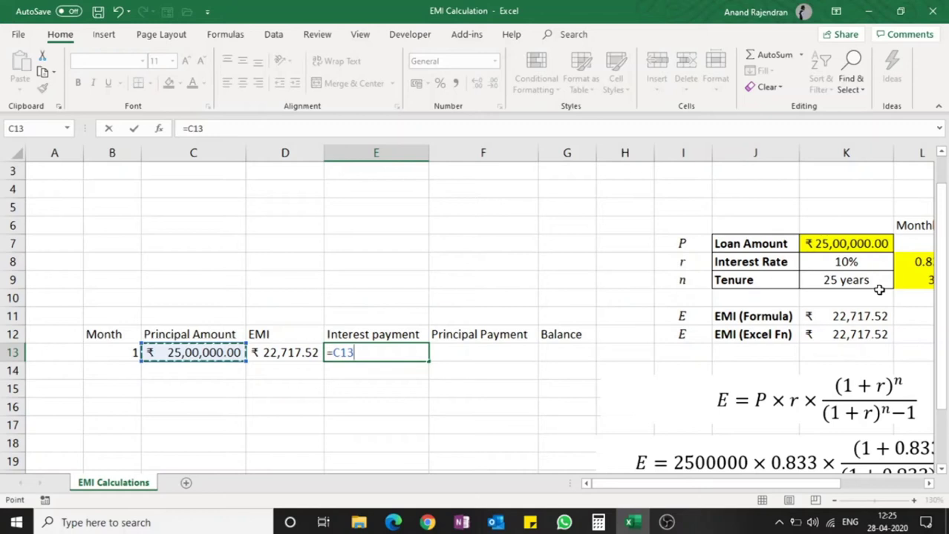
type("*")
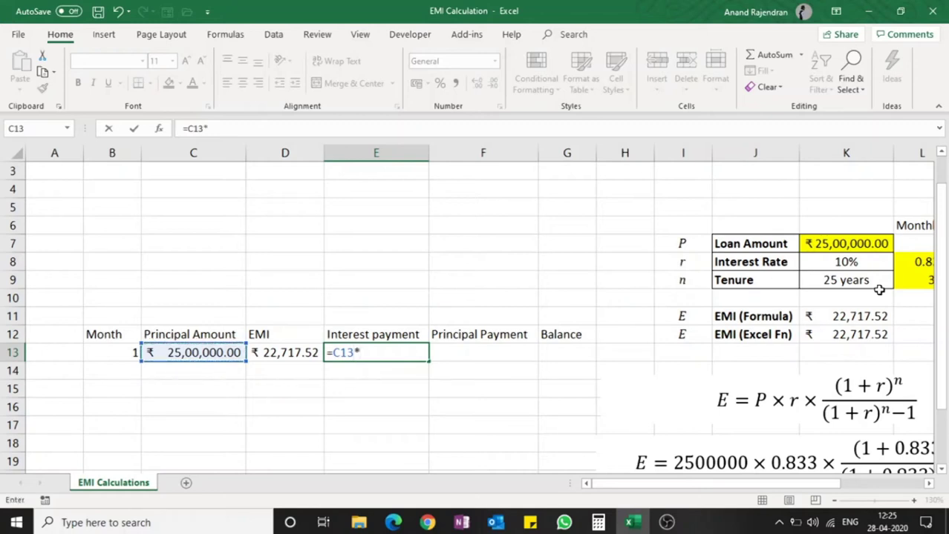
left_click(928, 483)
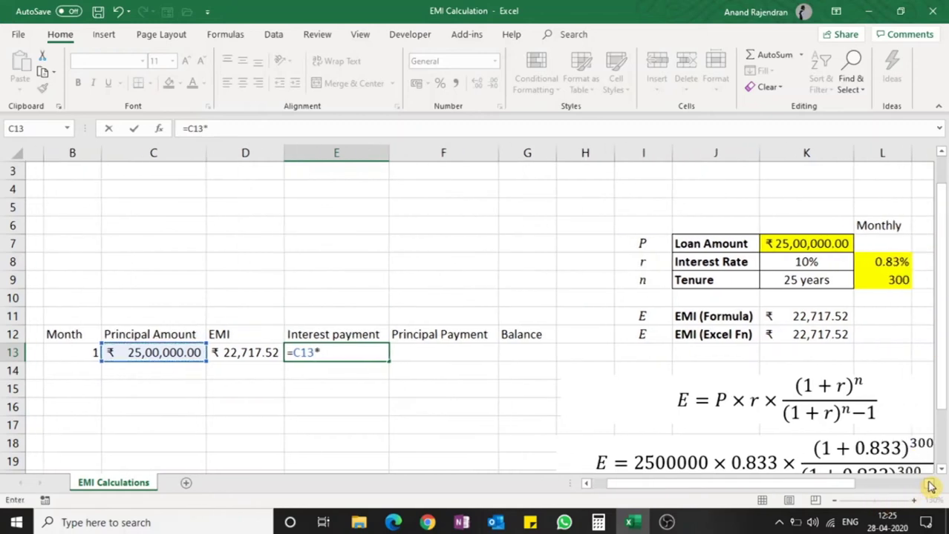
left_click(868, 260)
key("Return")
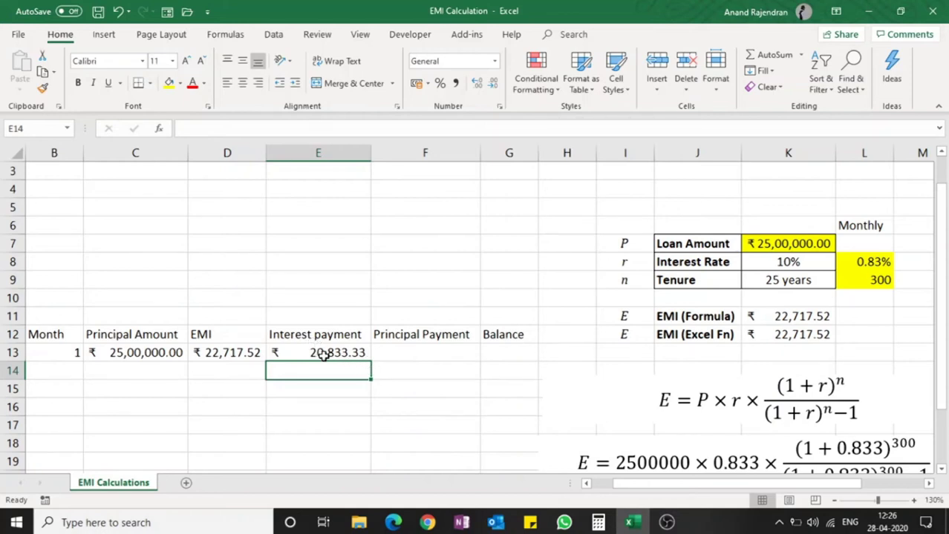
Step: Enter month 1's principal payment in F13 as =D13-E13, giving 1,884.19
left_click(410, 354)
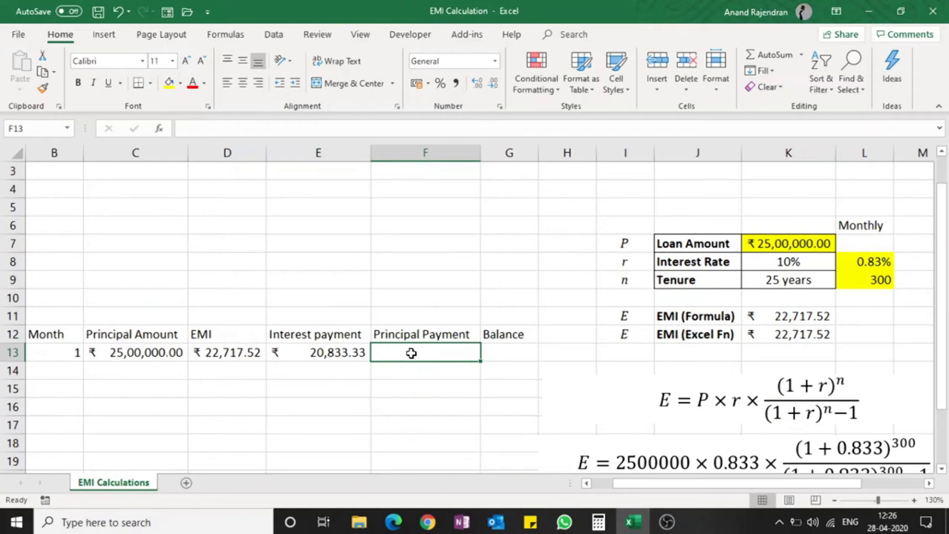
type("=")
left_click(231, 357)
type("-")
left_click(316, 353)
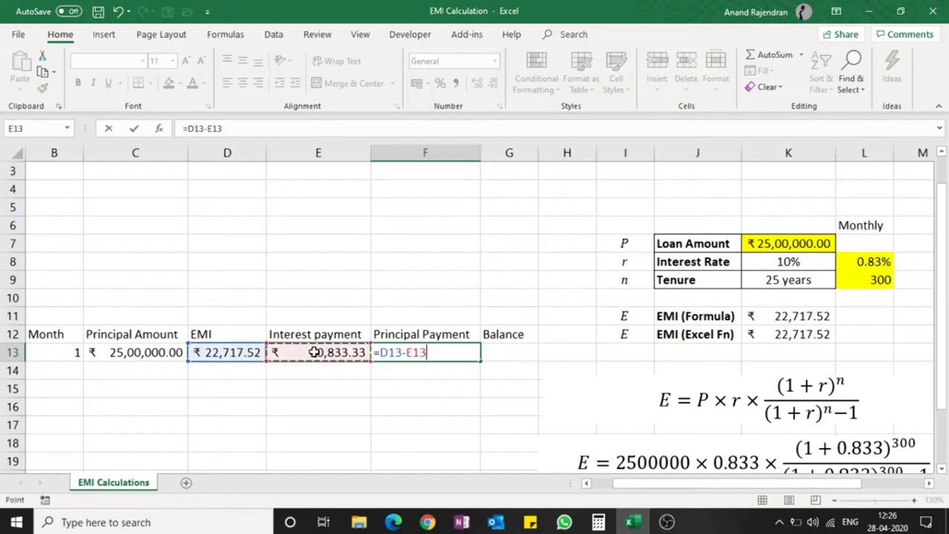
key("Return")
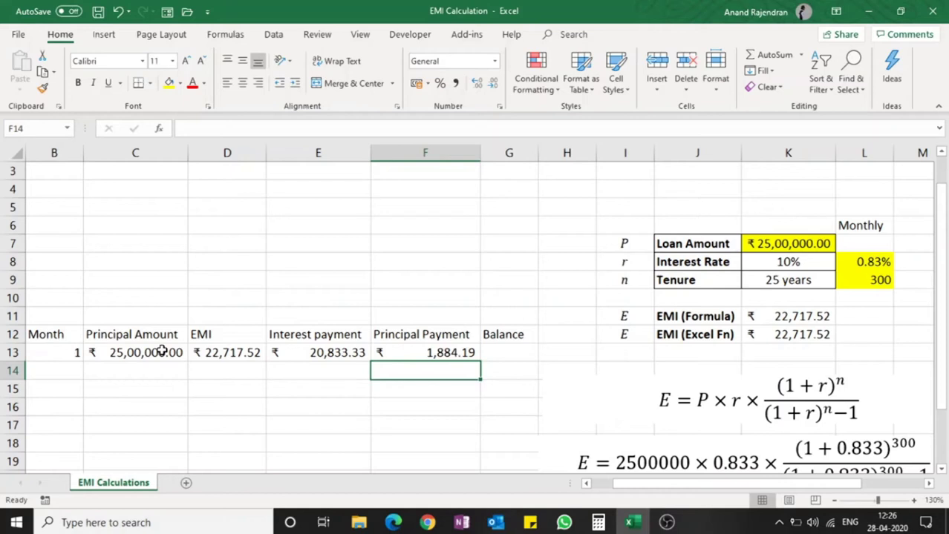
Step: Enter month 1's remaining balance in G13 as =C13-F13, giving 24,98,115.81
left_click(513, 350)
type("=")
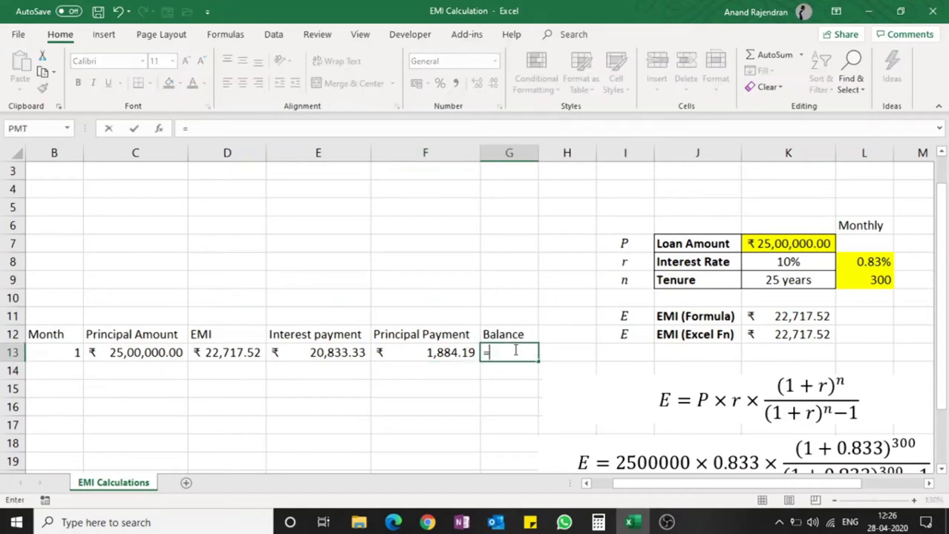
left_click(140, 354)
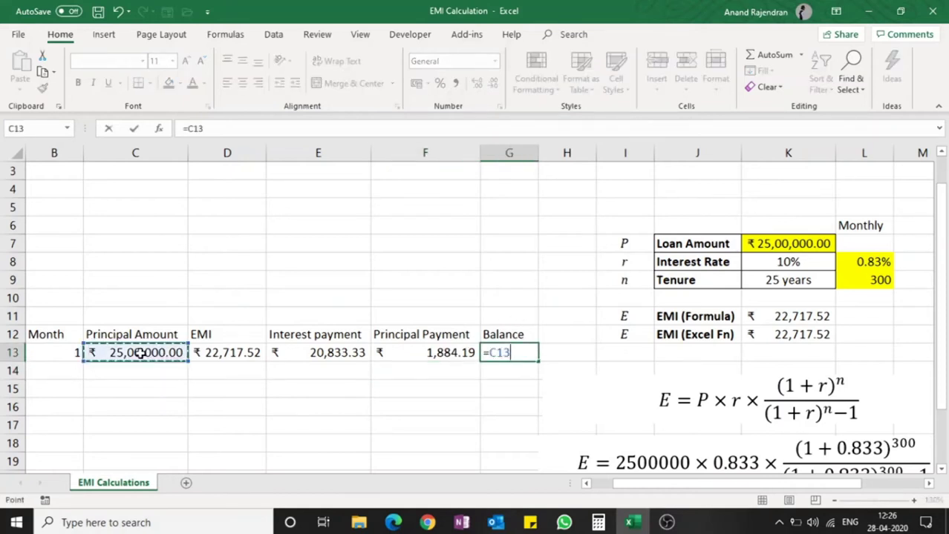
type("-")
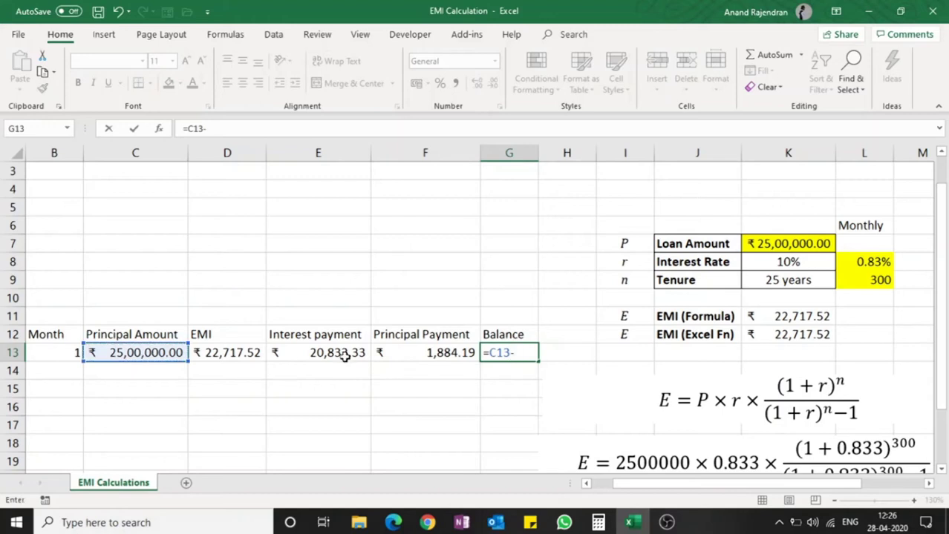
left_click(421, 347)
key("Return")
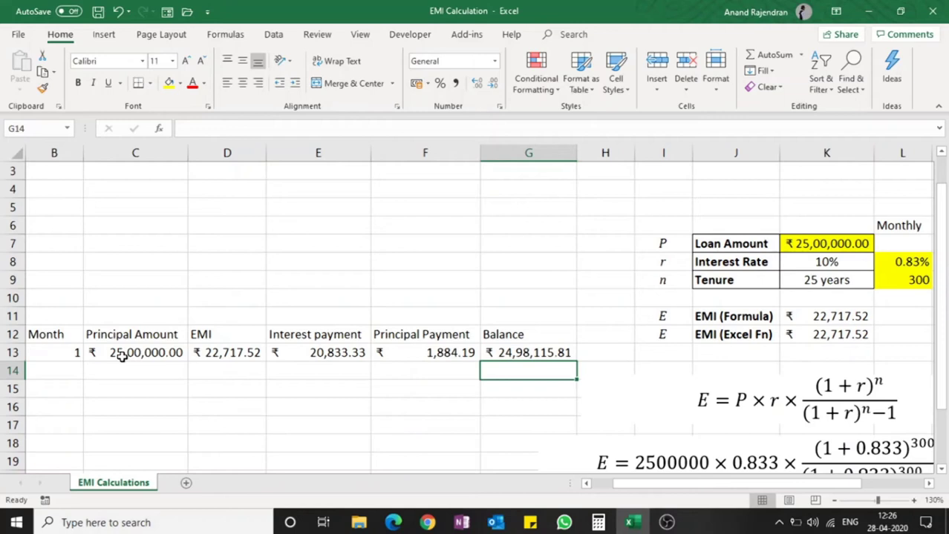
Step: Enter month 2 in B14 with its opening principal =G13 in C14
left_click(67, 371)
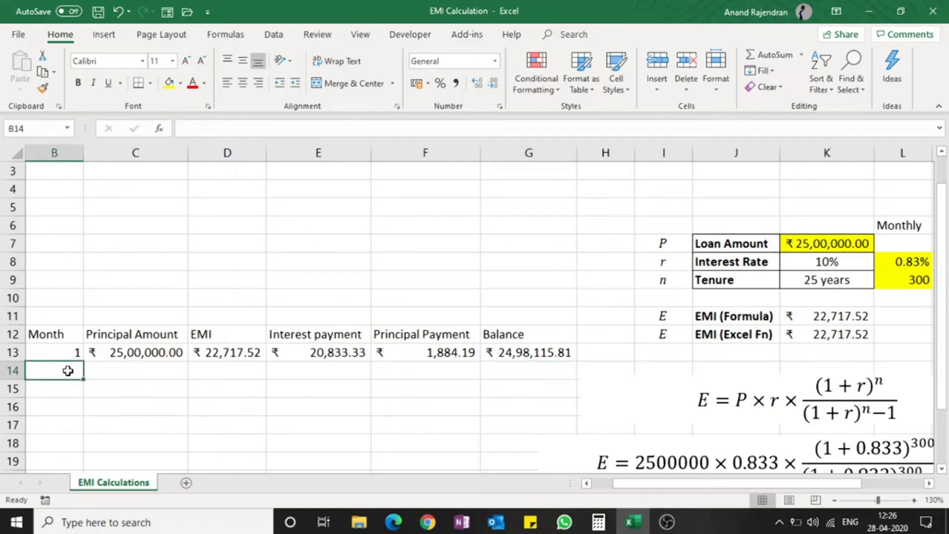
type("2")
left_click(127, 371)
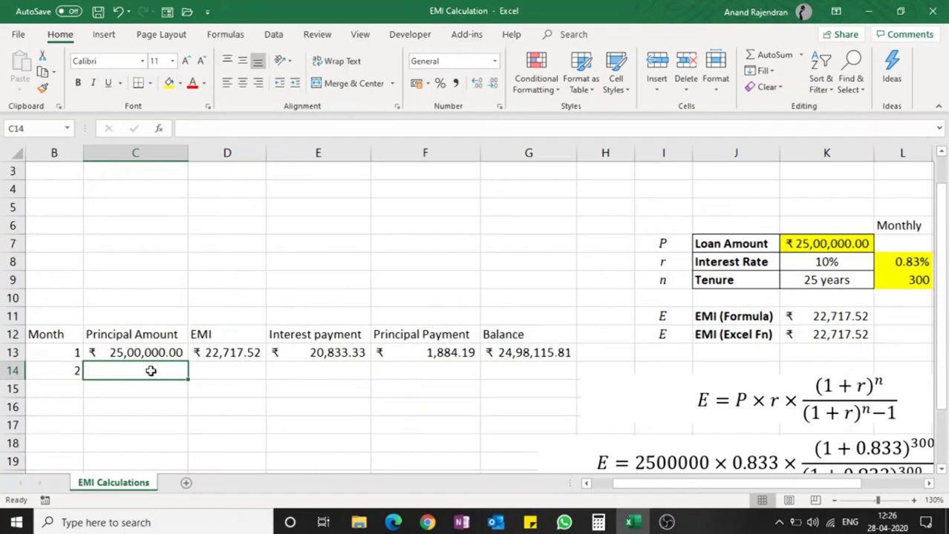
type("=")
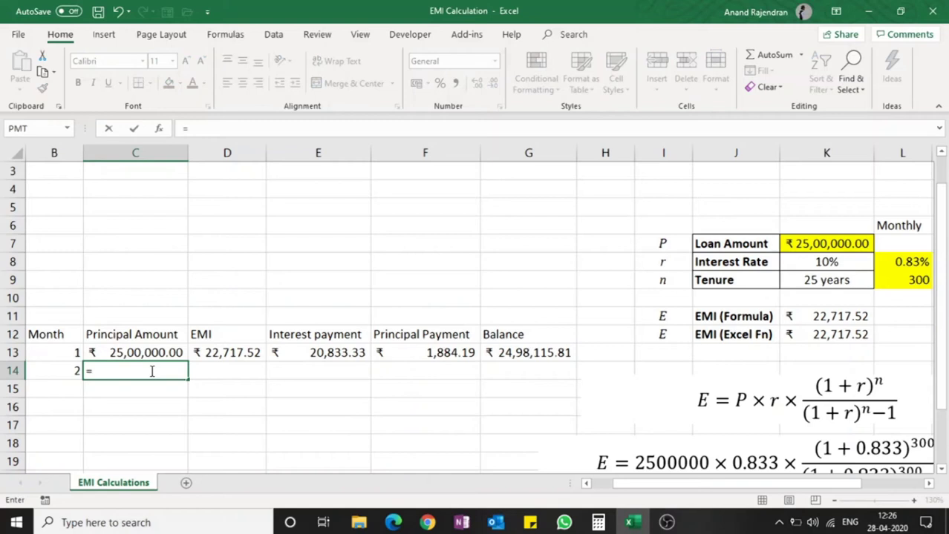
left_click(521, 355)
key("Return")
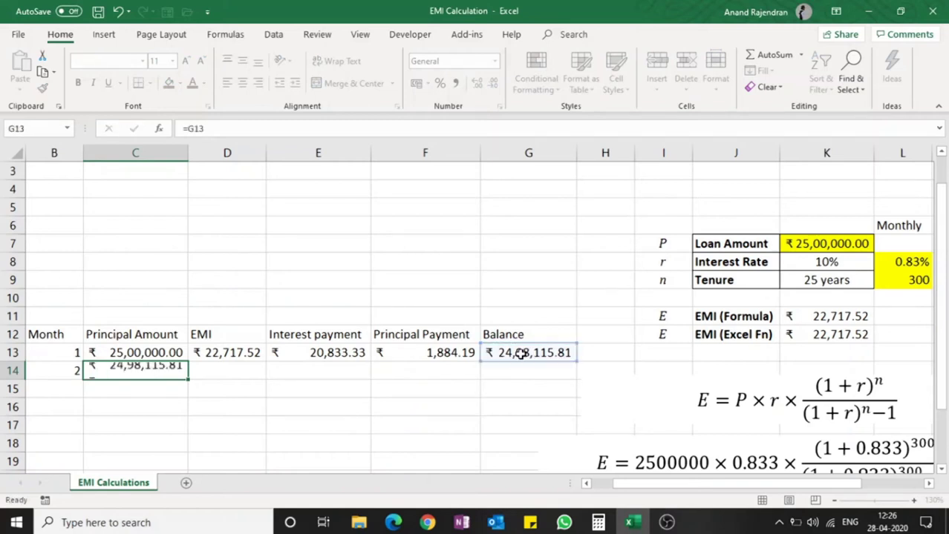
Step: Copy the EMI from D13 down to D14 and review row 14's formulas
left_click(236, 353)
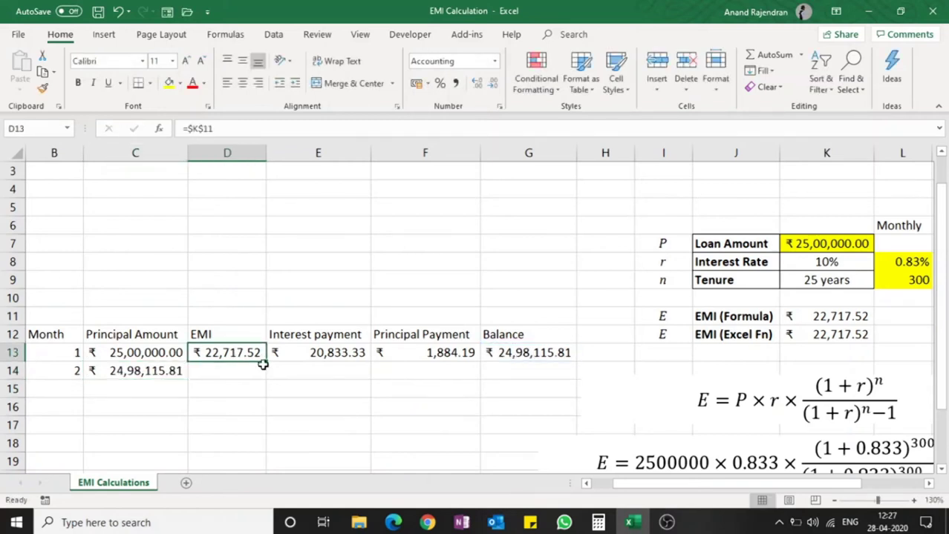
left_click_drag(265, 363, 266, 378)
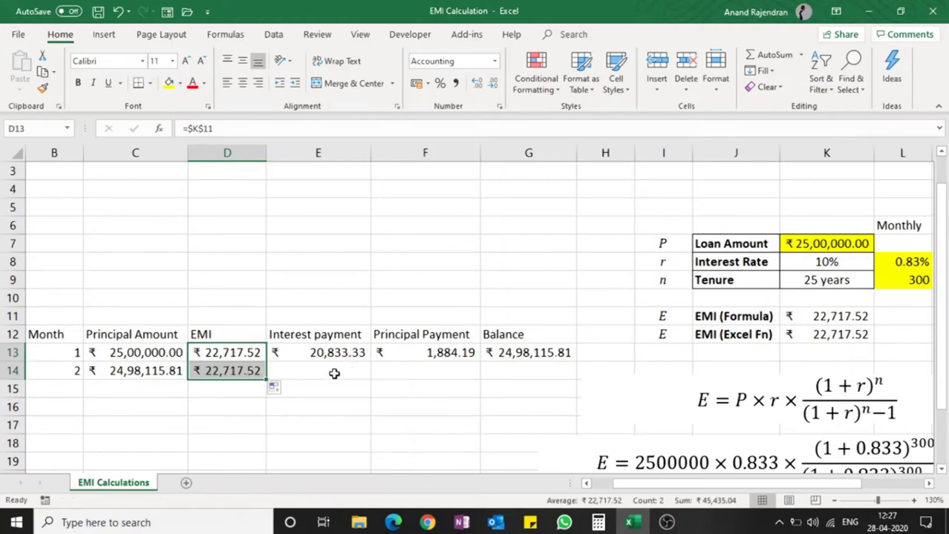
left_click(334, 372)
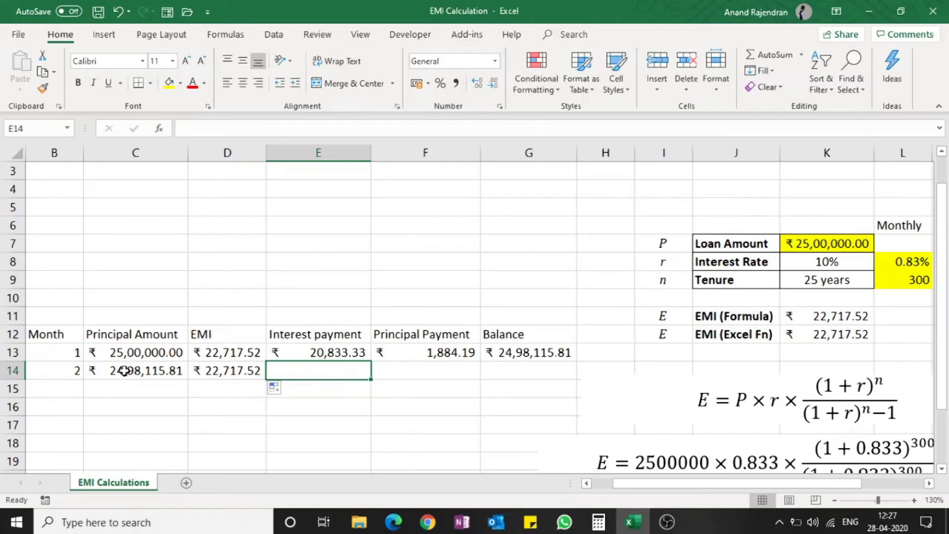
left_click(124, 371)
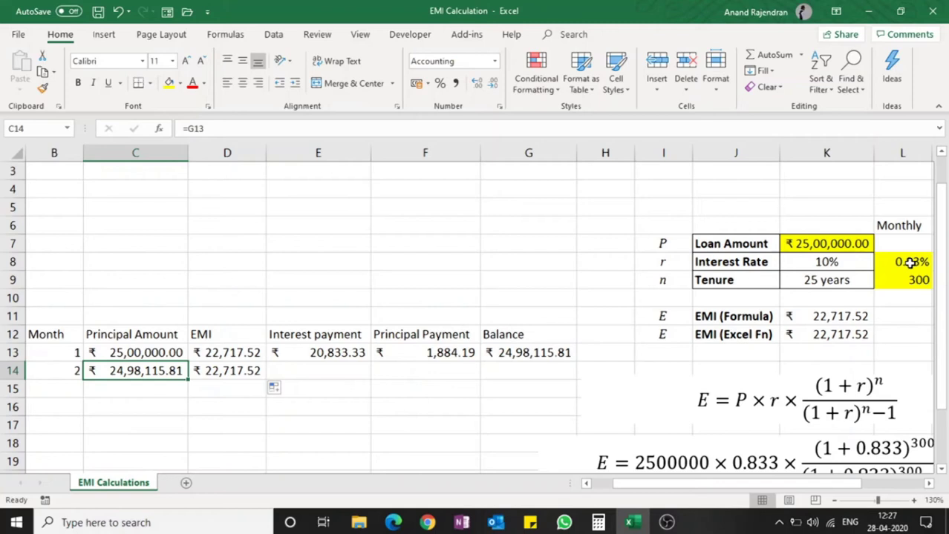
left_click(334, 356)
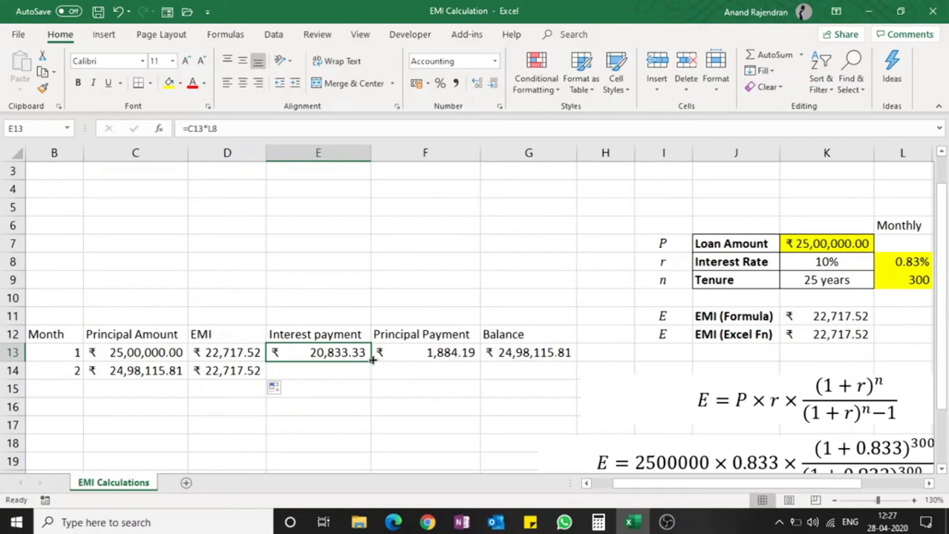
Step: Make the interest formula =C13*$L$8 and fill it down to E14
left_click(215, 129)
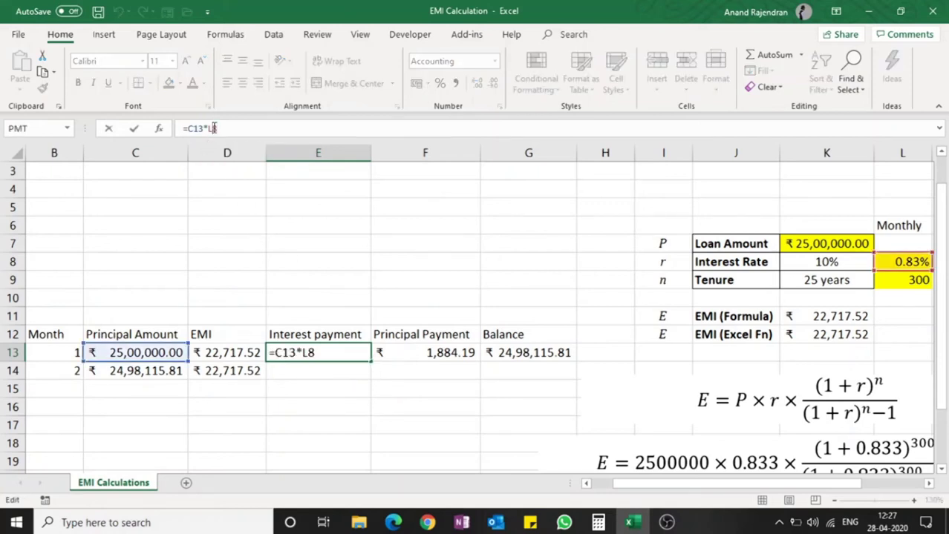
key("F4")
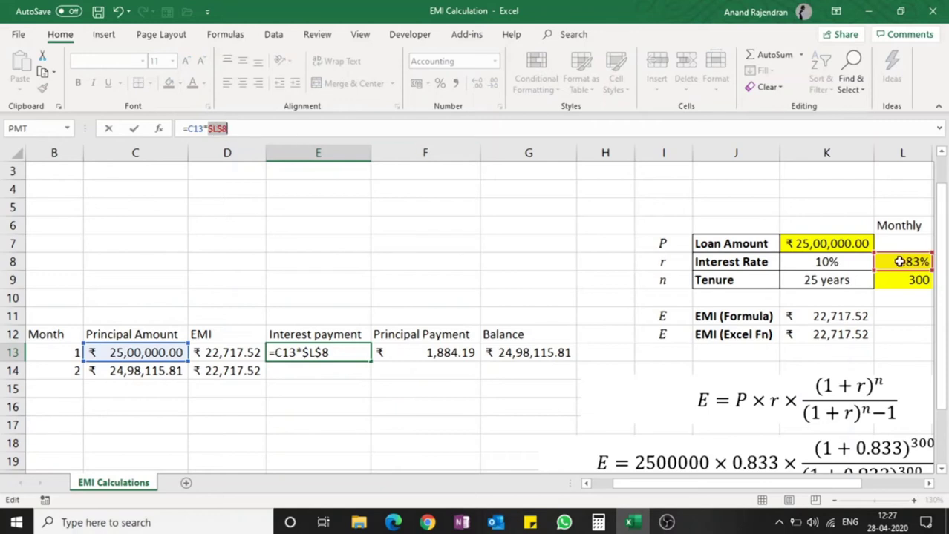
key("Return")
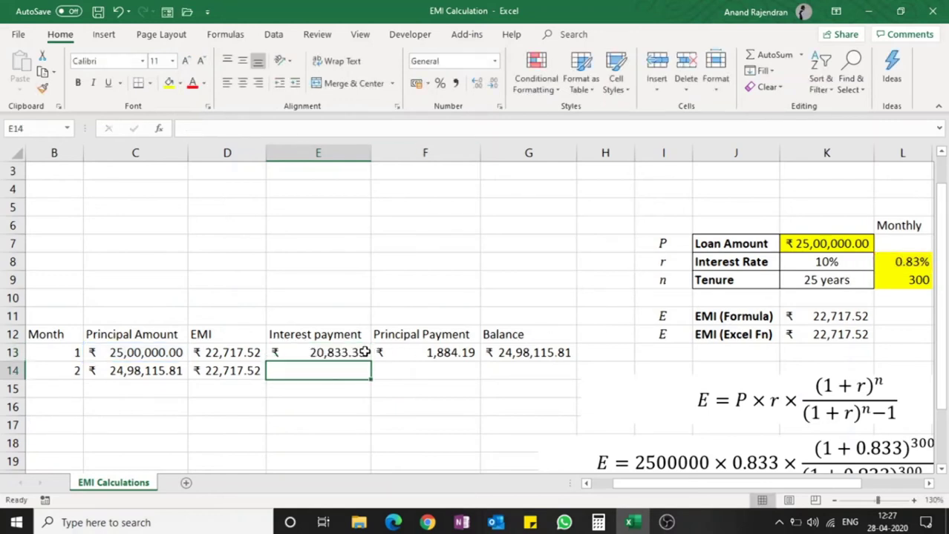
left_click(366, 352)
left_click_drag(375, 359, 319, 375)
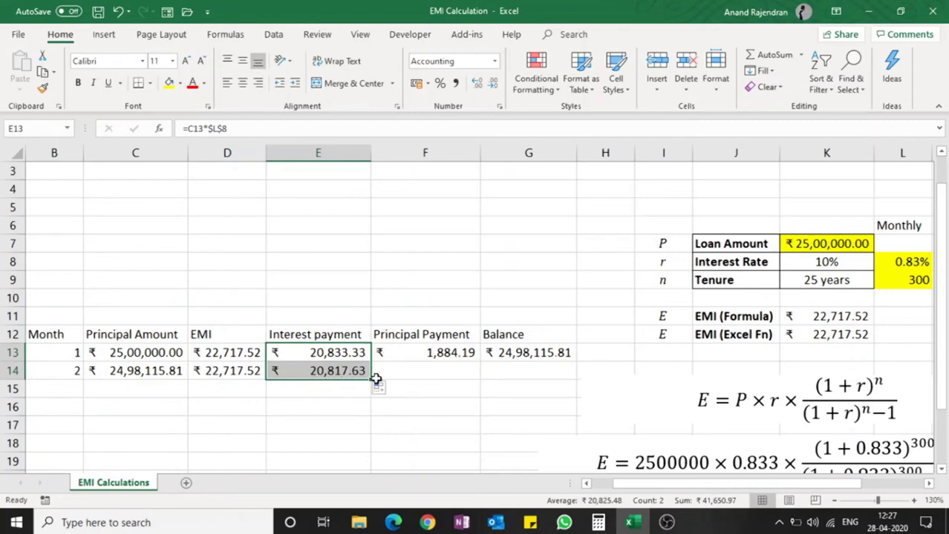
left_click(322, 392)
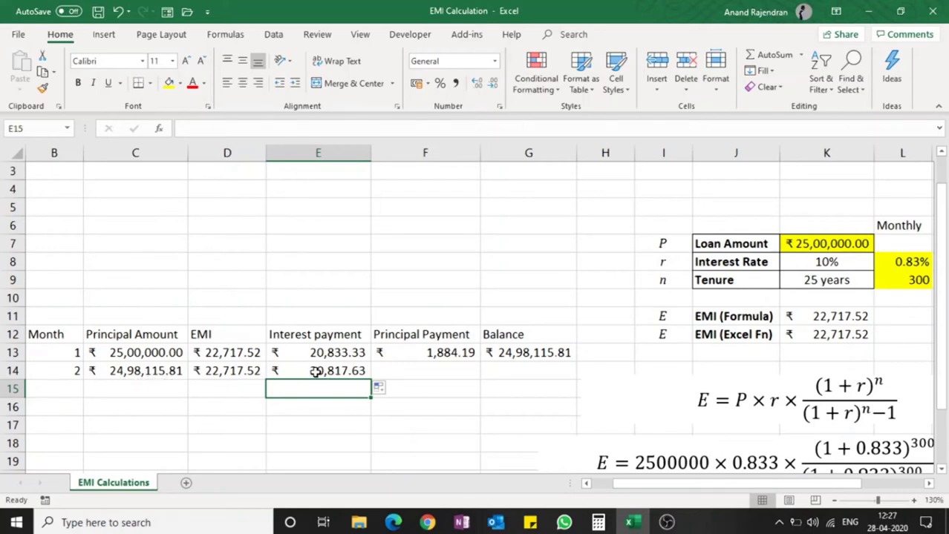
Step: Fill the principal payment and balance formulas from F13:G13 down to row 14
left_click(450, 353)
left_click_drag(478, 361, 479, 380)
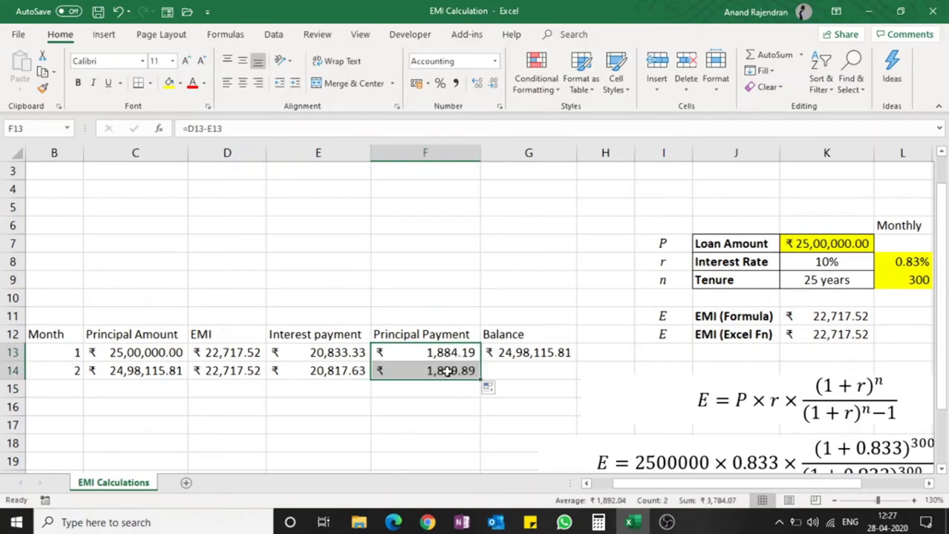
left_click(512, 373)
left_click(563, 354)
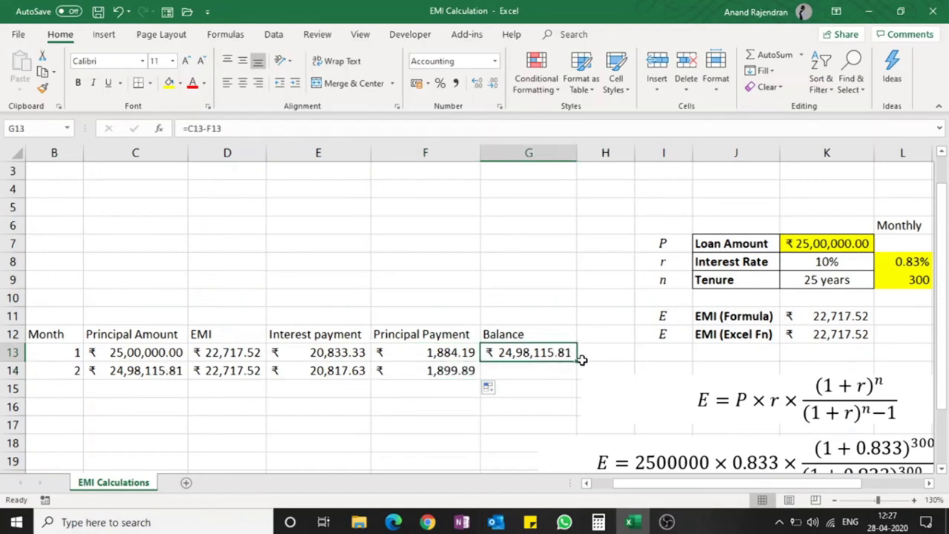
left_click_drag(575, 364, 579, 384)
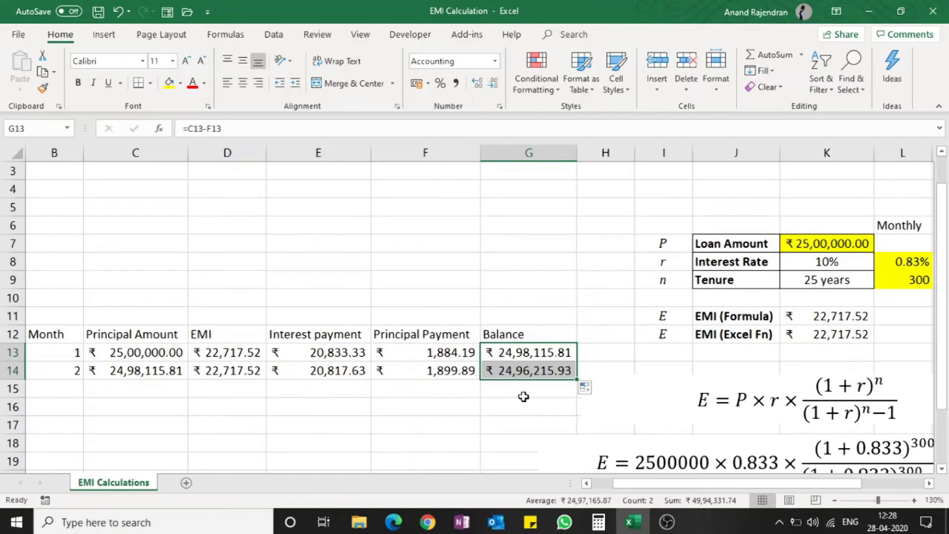
left_click(524, 397)
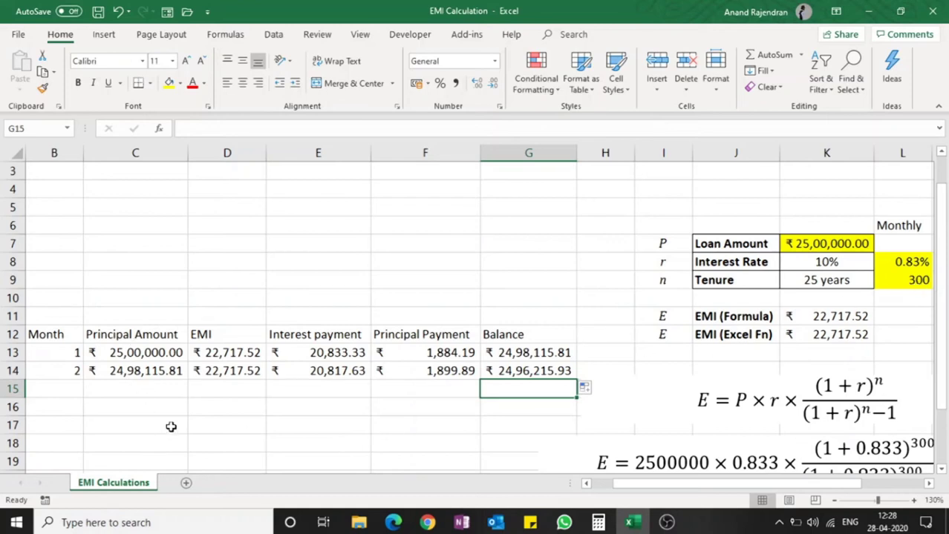
scroll(251, 384, "down", 1)
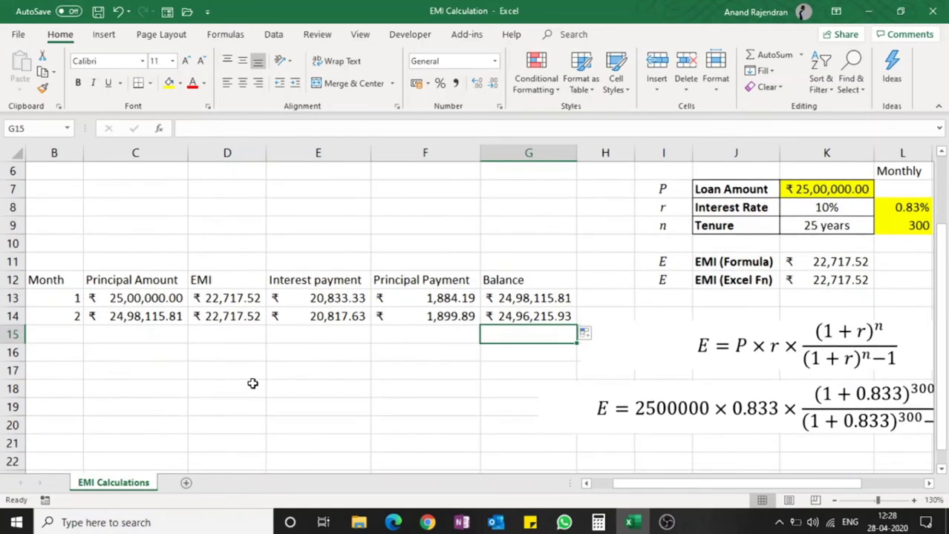
Step: Convert B12:G14 into an Excel table with headers, then select B15
scroll(254, 384, "down", 1)
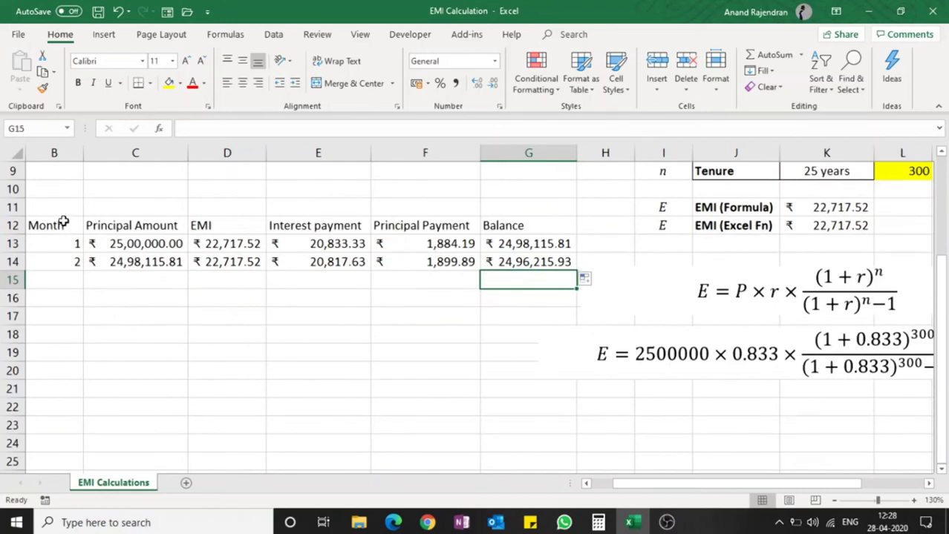
left_click_drag(64, 222, 525, 256)
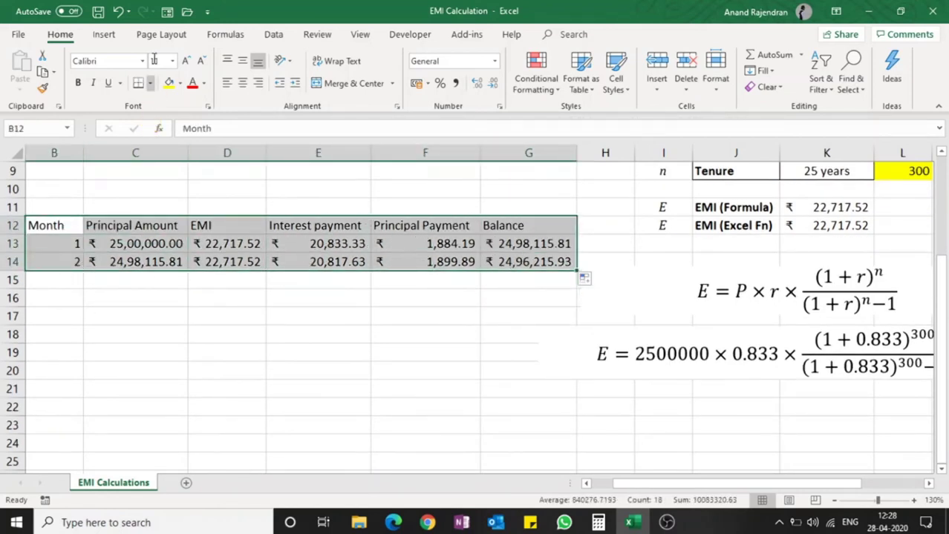
left_click(105, 35)
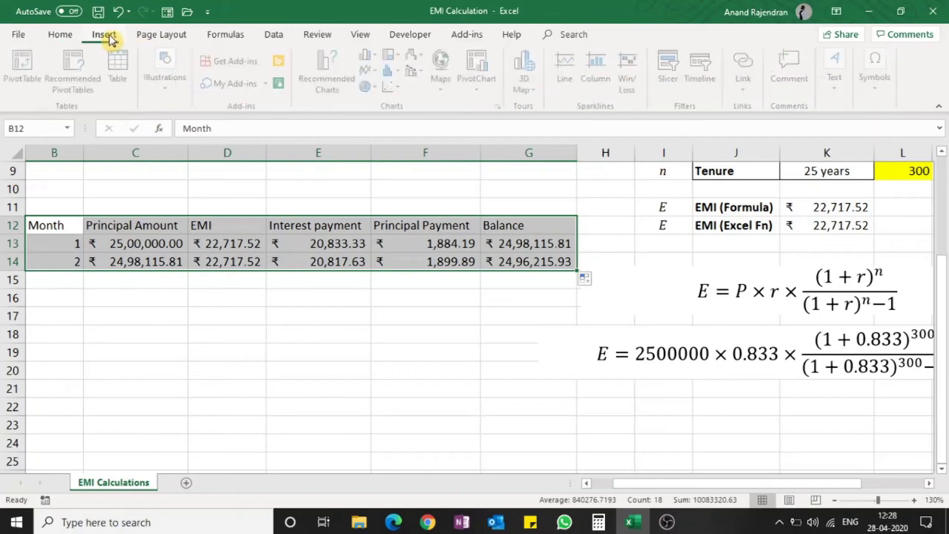
left_click(121, 74)
left_click(719, 392)
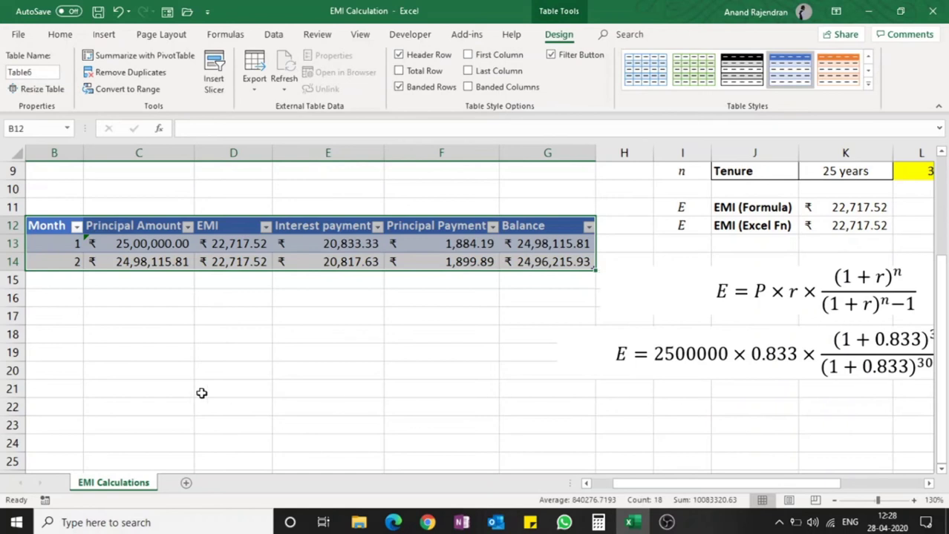
left_click(199, 385)
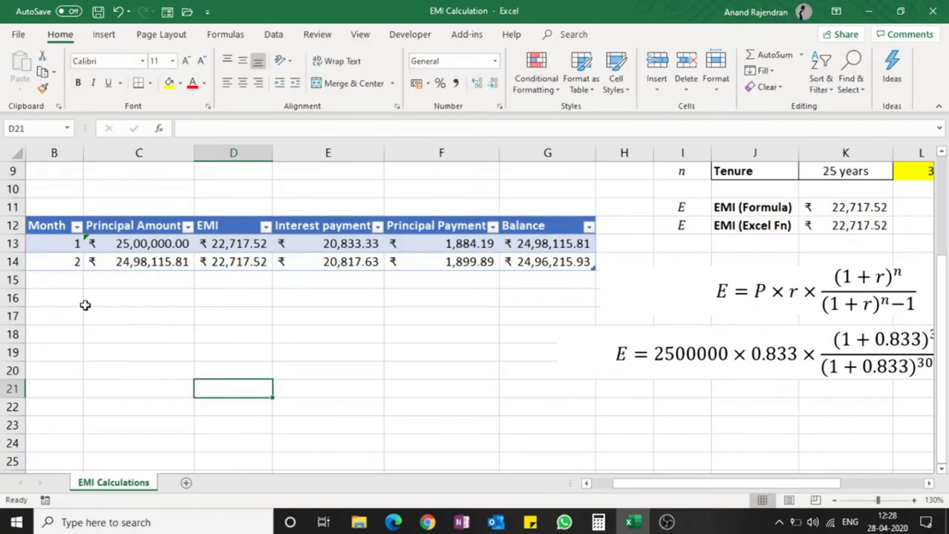
left_click(72, 280)
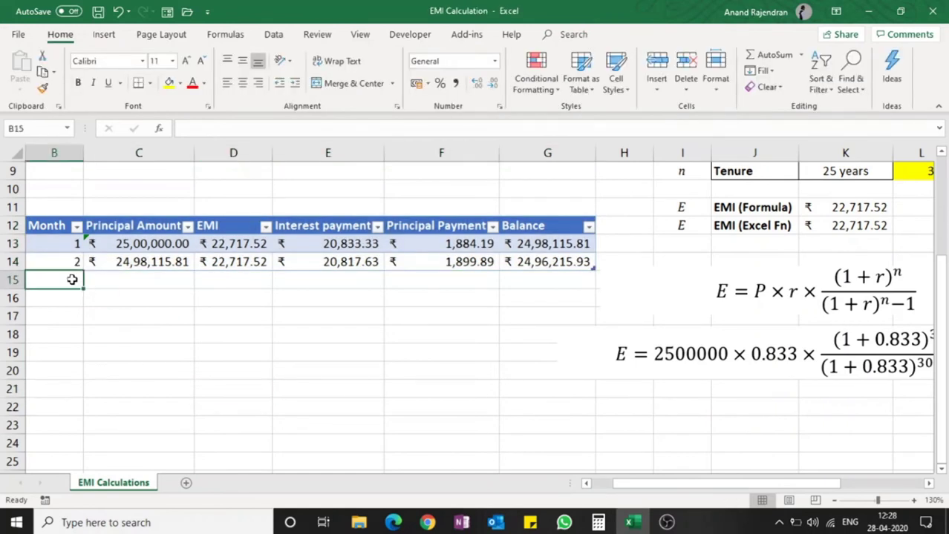
Step: Add month 3 in B15 and fill the month series down to month 12
type("3")
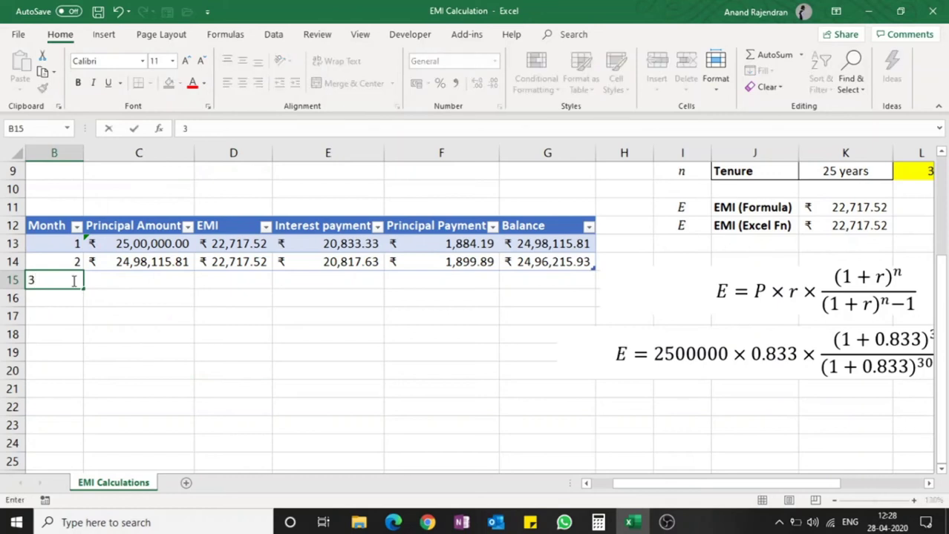
key("Return")
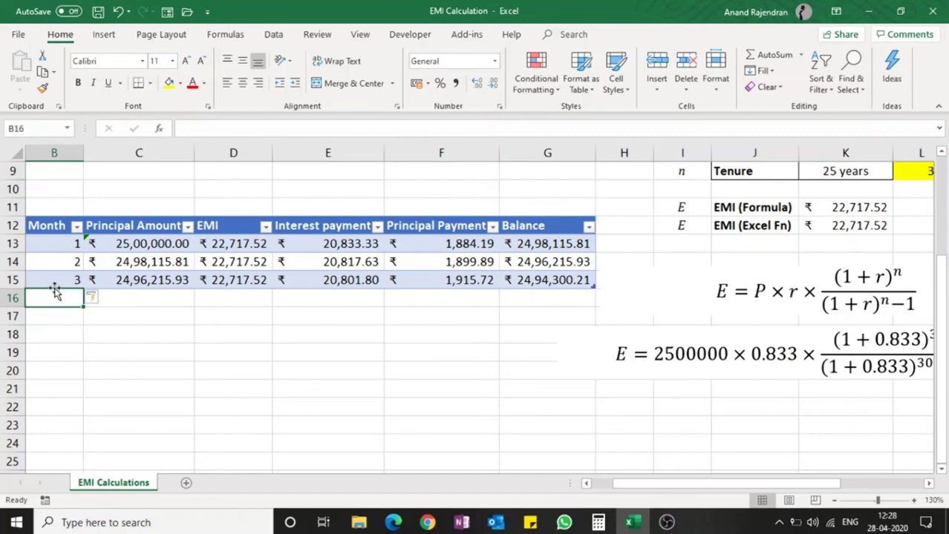
left_click(68, 243)
left_click_drag(68, 244, 67, 454)
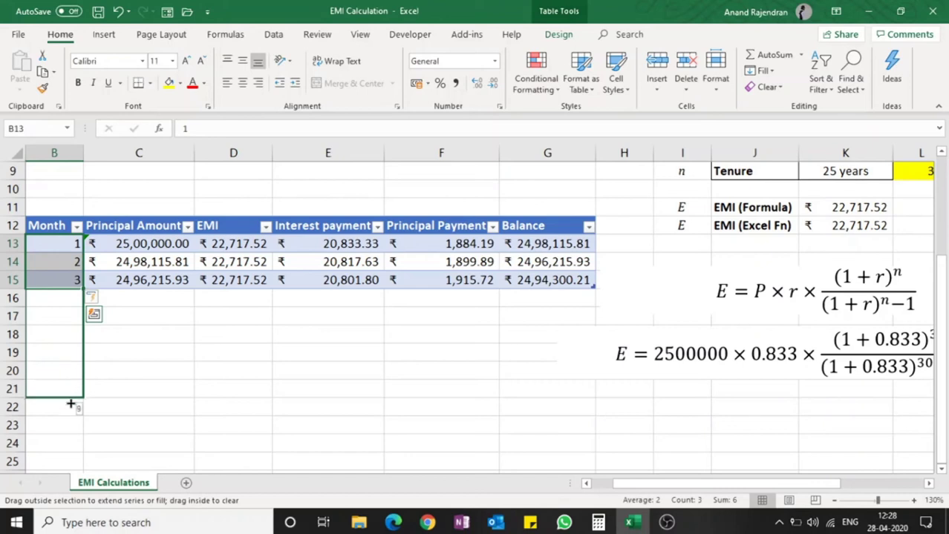
left_click_drag(67, 456, 67, 456)
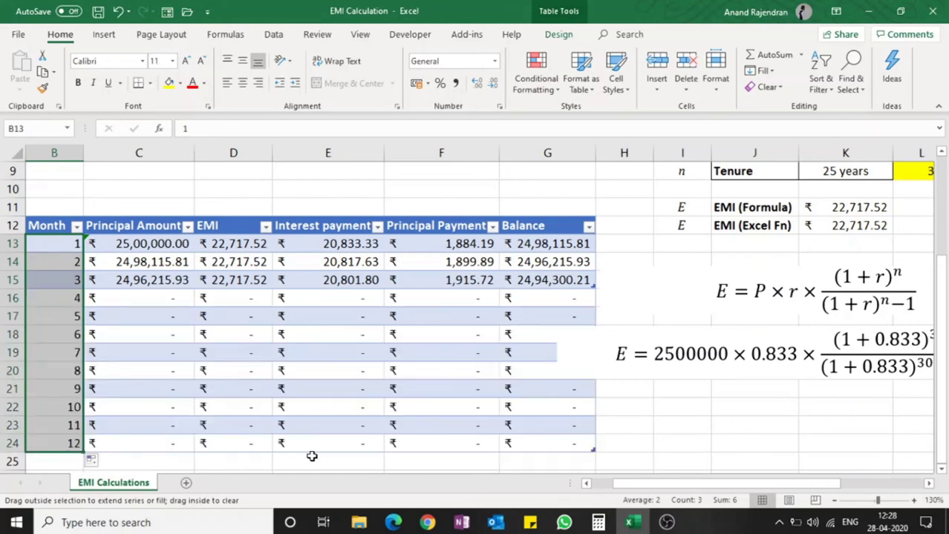
Step: Move the worked equation box off the table, then select months 1–12 and extend the series
left_click(615, 333)
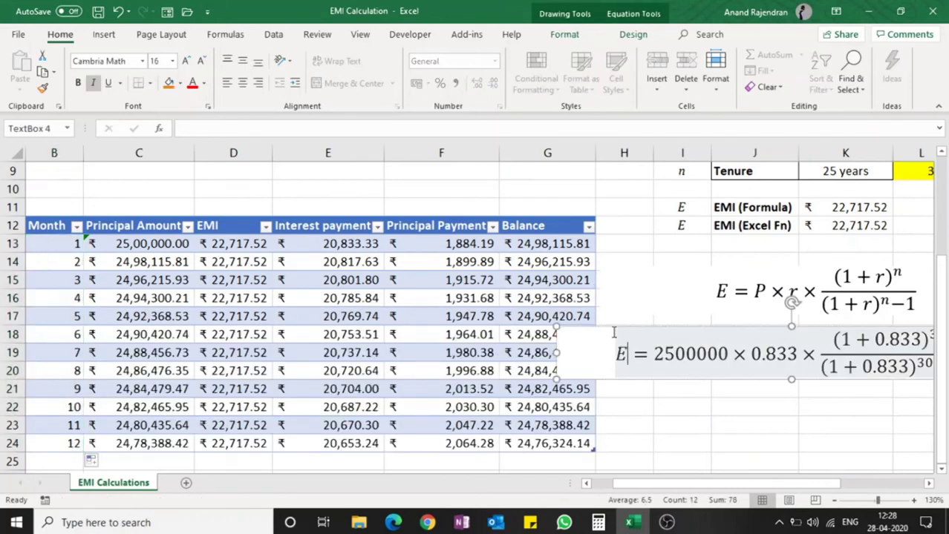
left_click_drag(610, 328, 795, 366)
scroll(674, 342, "down", 1)
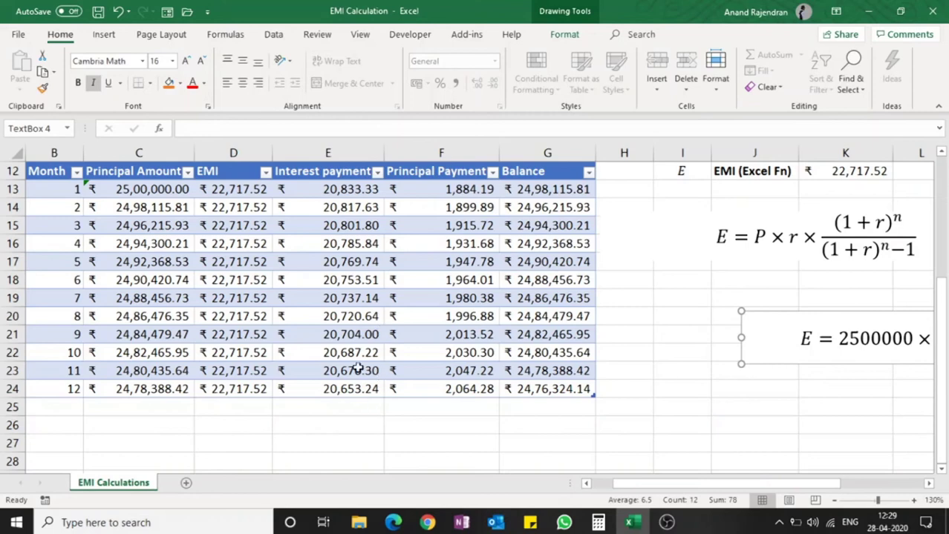
scroll(84, 194, "down", 1)
scroll(71, 200, "up", 1)
mouse_move(68, 193)
left_mouse_down()
mouse_move(70, 390)
mouse_move(87, 518)
mouse_move(82, 484)
mouse_move(66, 527)
mouse_move(69, 475)
left_mouse_up()
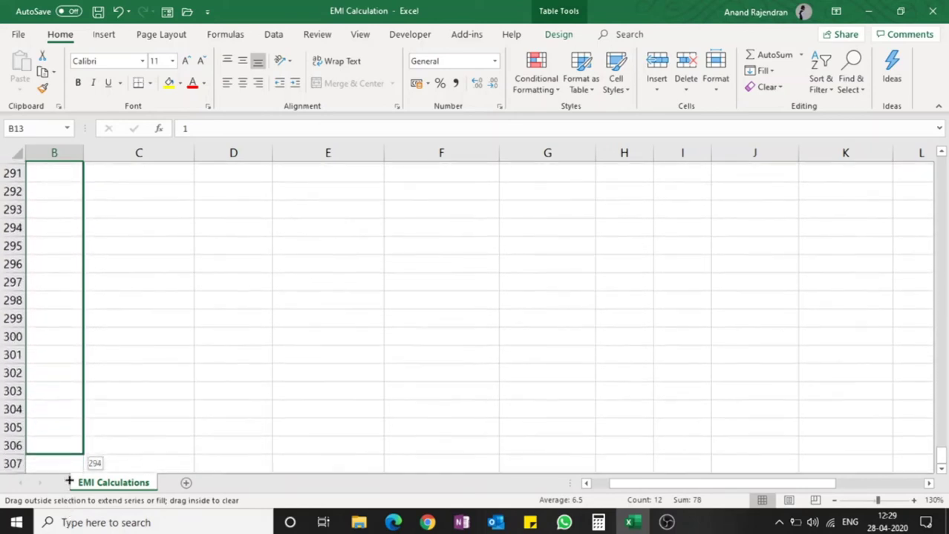
left_click_drag(69, 474, 72, 442)
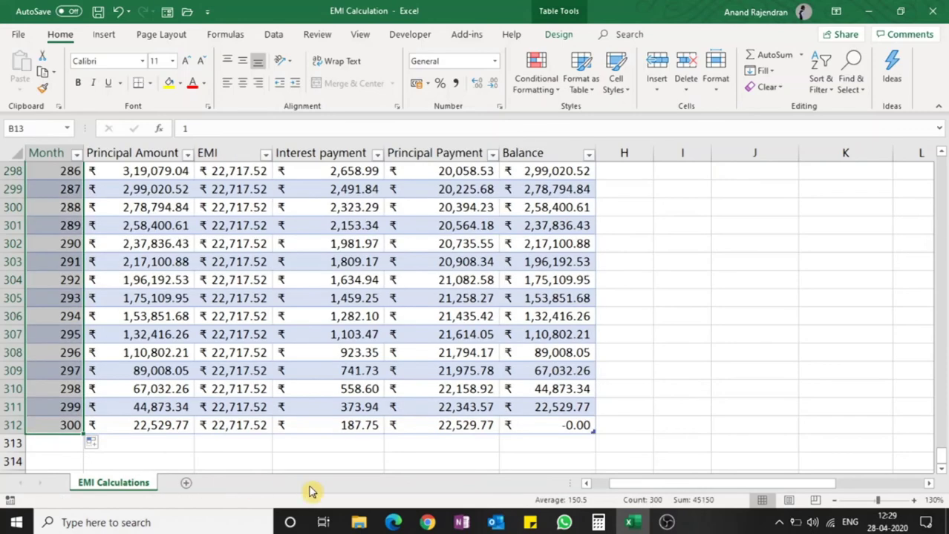
Step: Confirm the month 300 balance in G312 reads ₹ -0.00, then return to the top
left_click(654, 420)
left_click(576, 426)
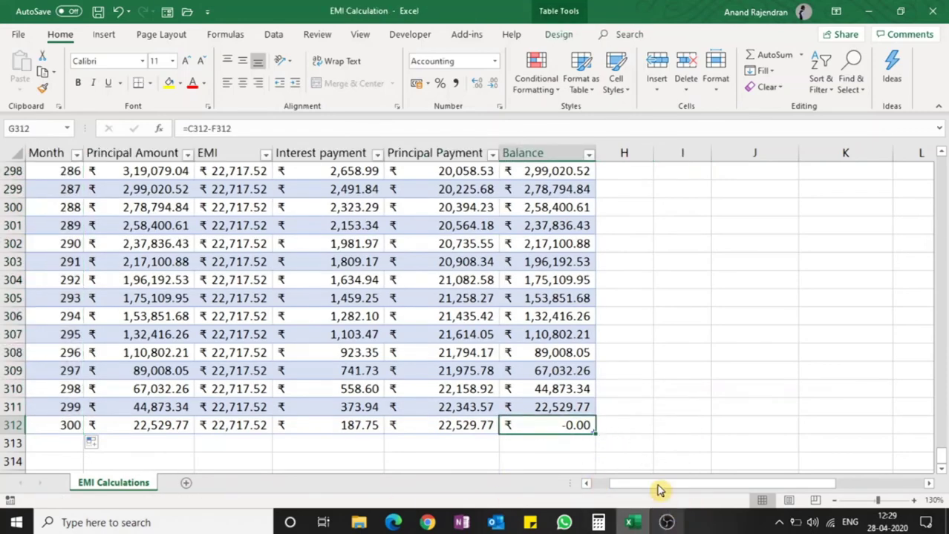
scroll(689, 453, "up", 3)
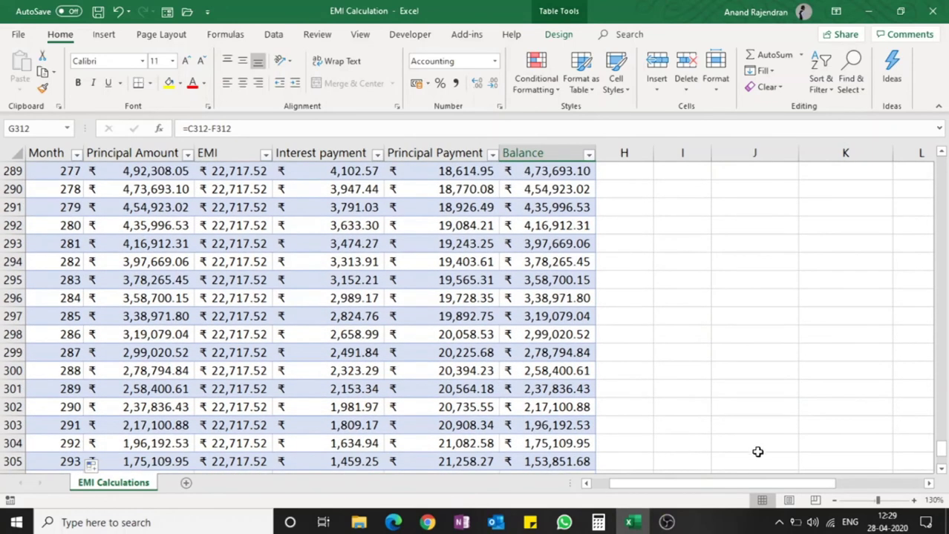
left_click_drag(942, 449, 936, 165)
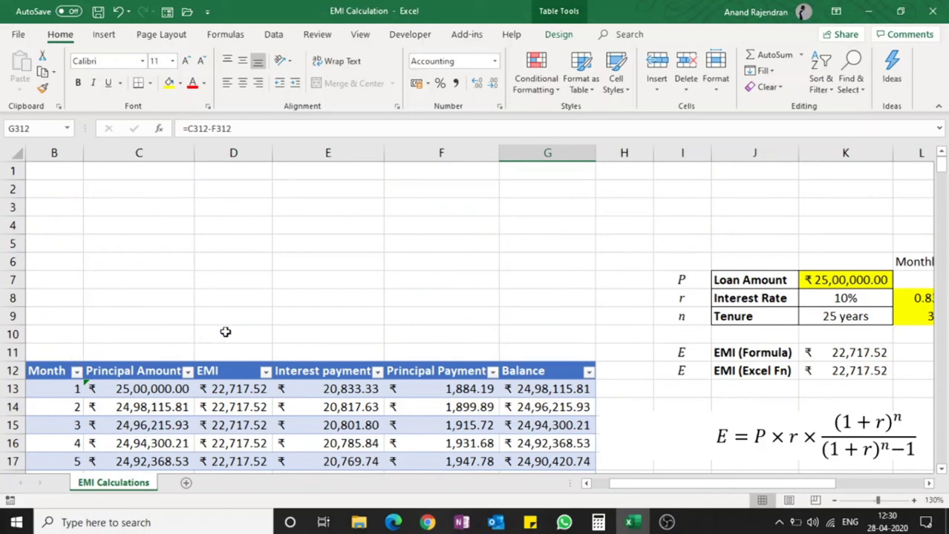
scroll(215, 326, "down", 1)
left_click(189, 297)
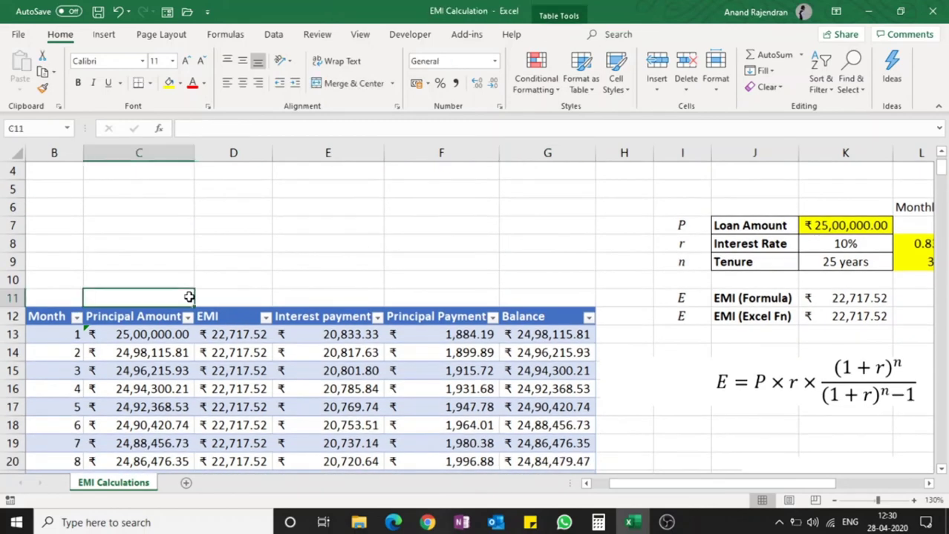
type("Amorti")
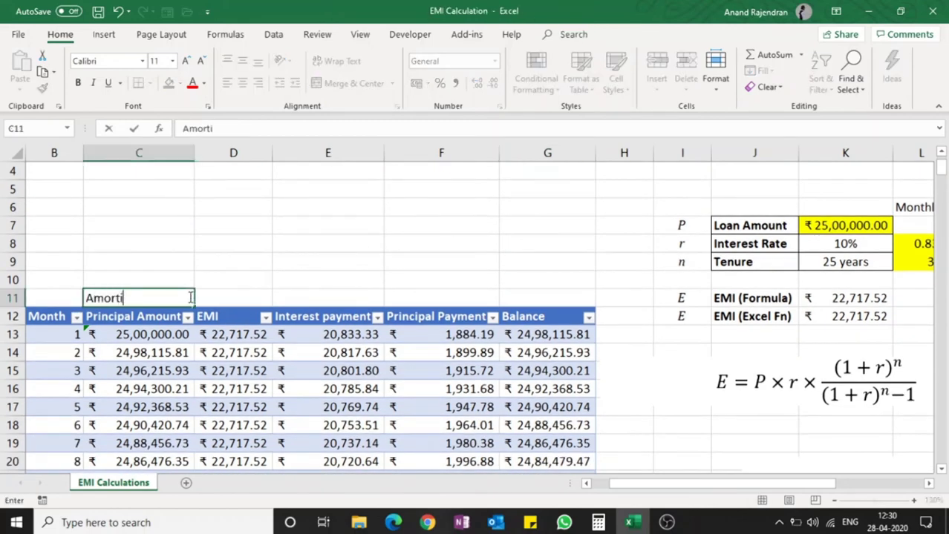
type("zation Table")
left_click(256, 294)
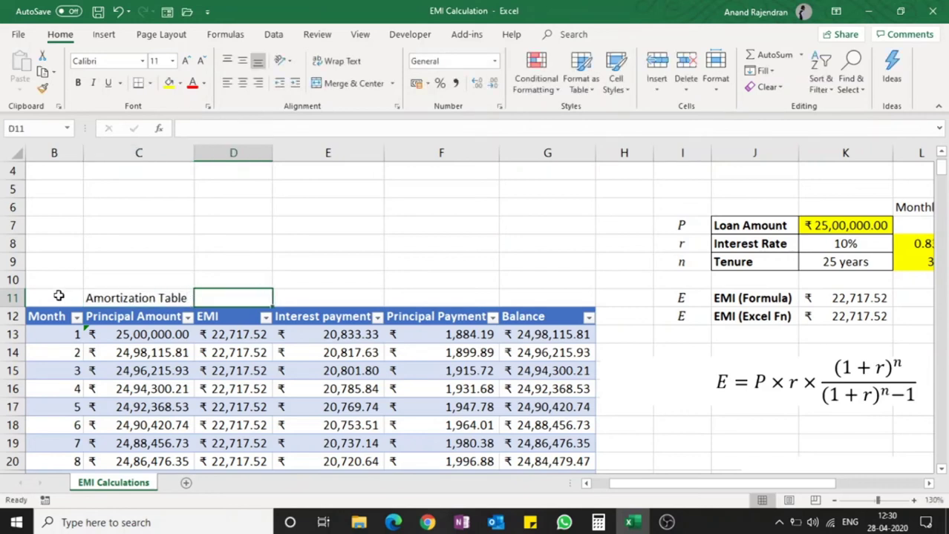
left_click_drag(60, 297, 556, 299)
left_click(347, 83)
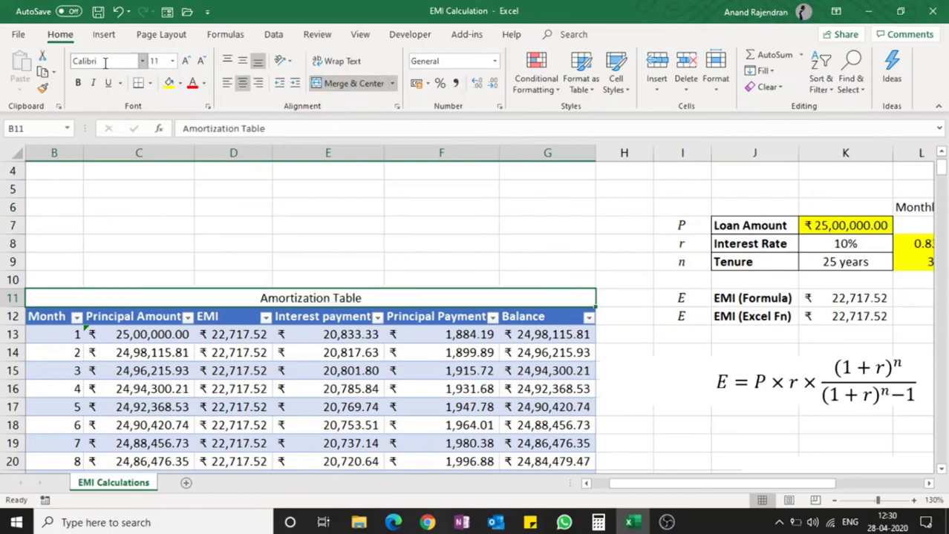
left_click(77, 83)
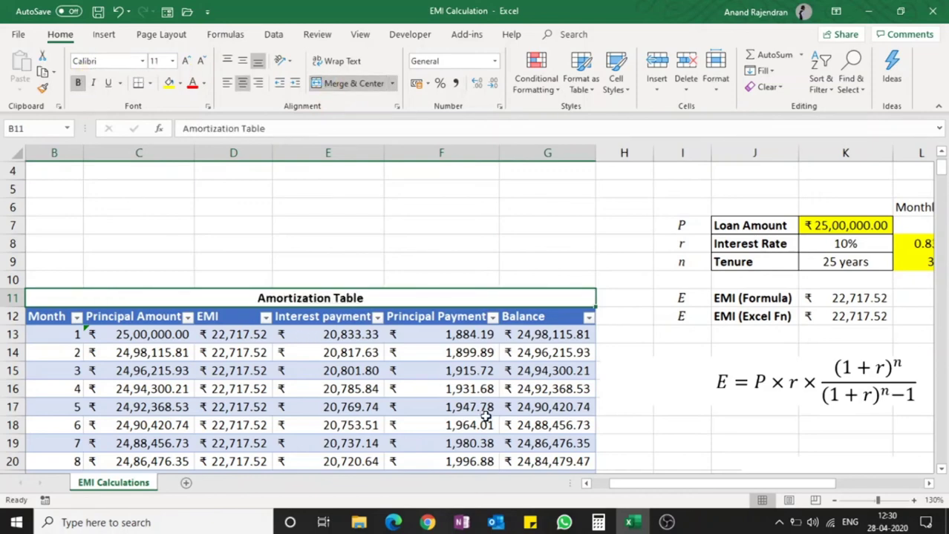
scroll(503, 359, "down", 1)
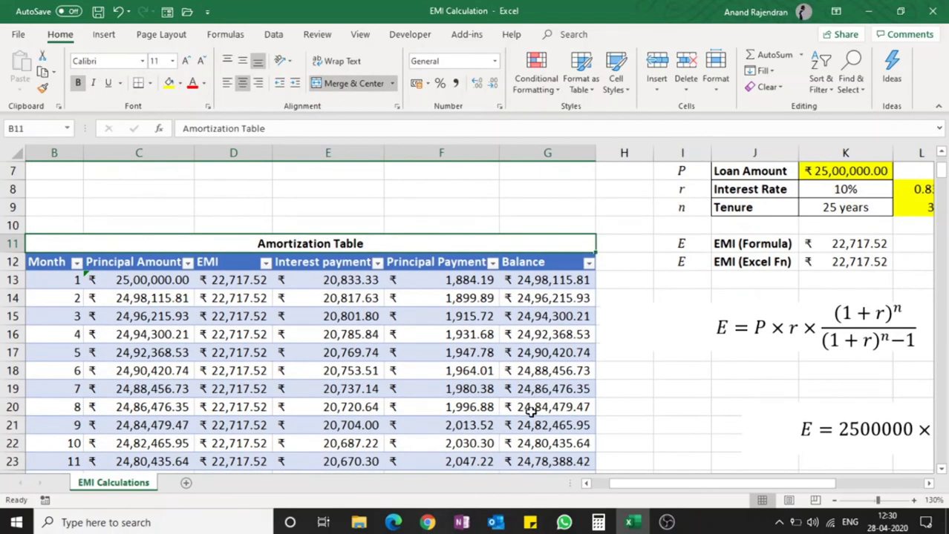
scroll(532, 413, "up", 1)
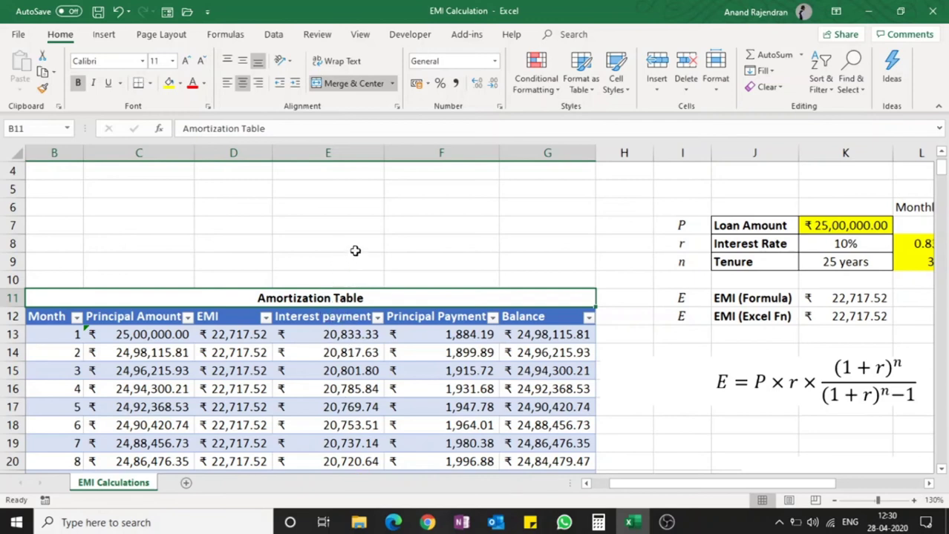
left_click(354, 249)
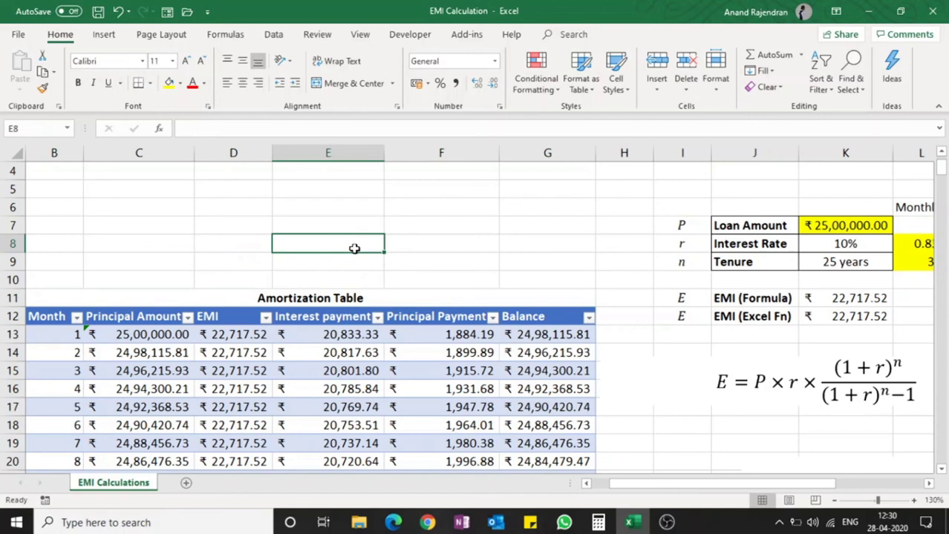
Step: AutoSum the Interest payment column into E8, totalling ₹43,15,255.59
type("=")
left_click(768, 57)
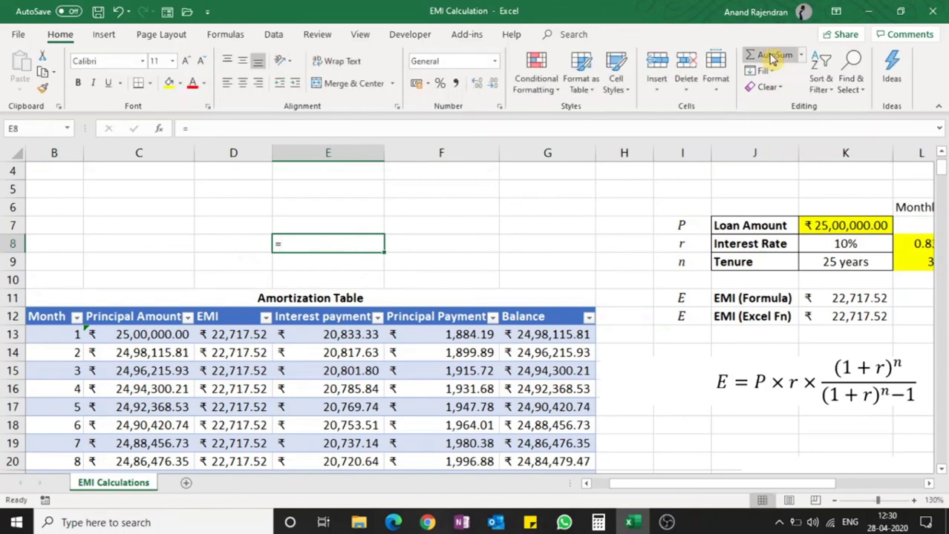
left_click(772, 58)
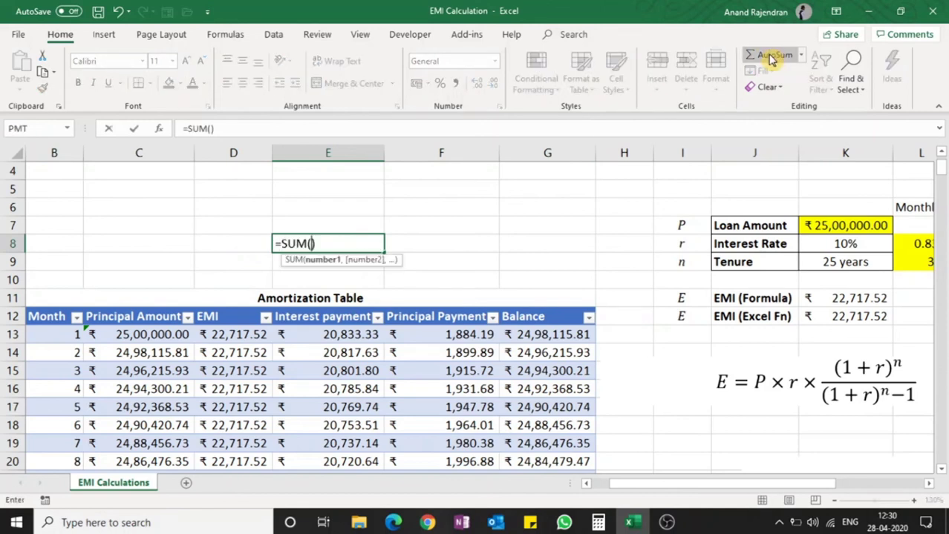
left_click(343, 305)
key("Return")
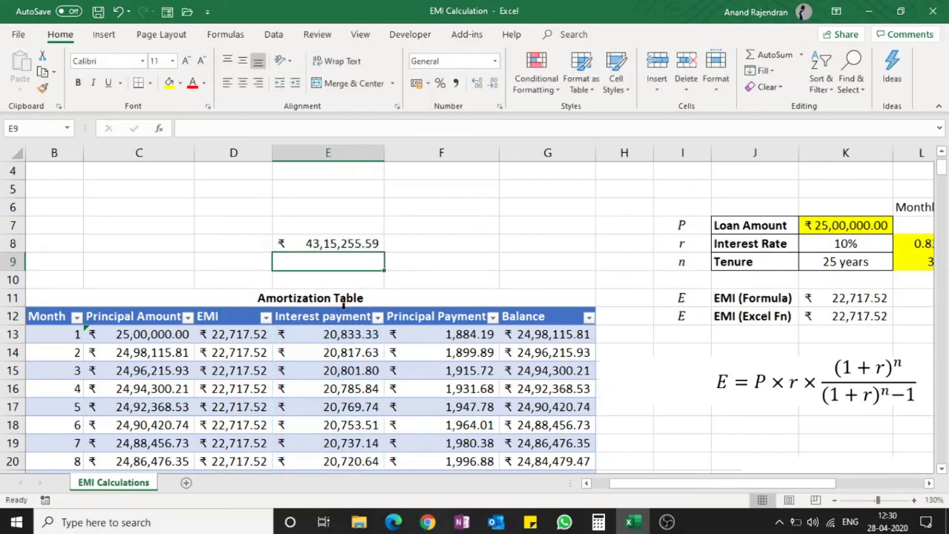
Step: Label E7 'Interest Paid' above the interest total
double_click(314, 221)
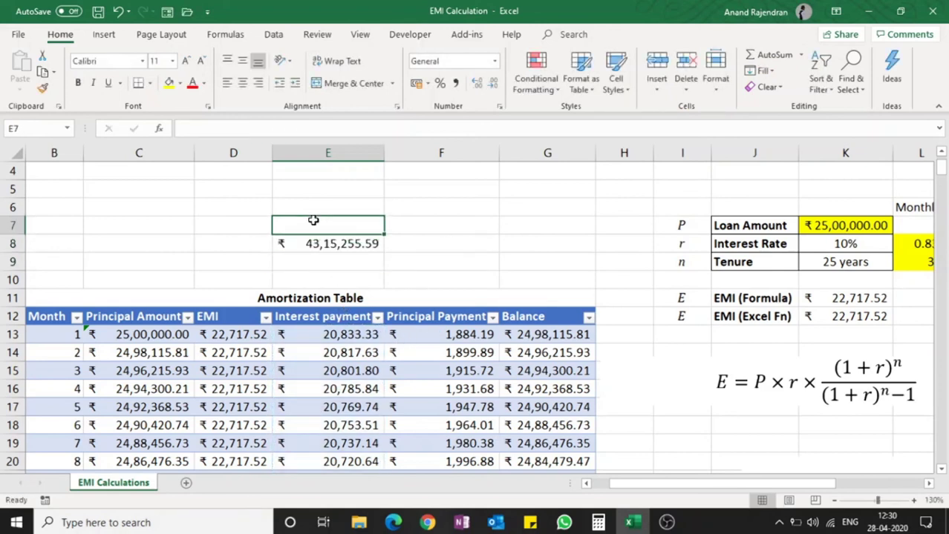
type("In")
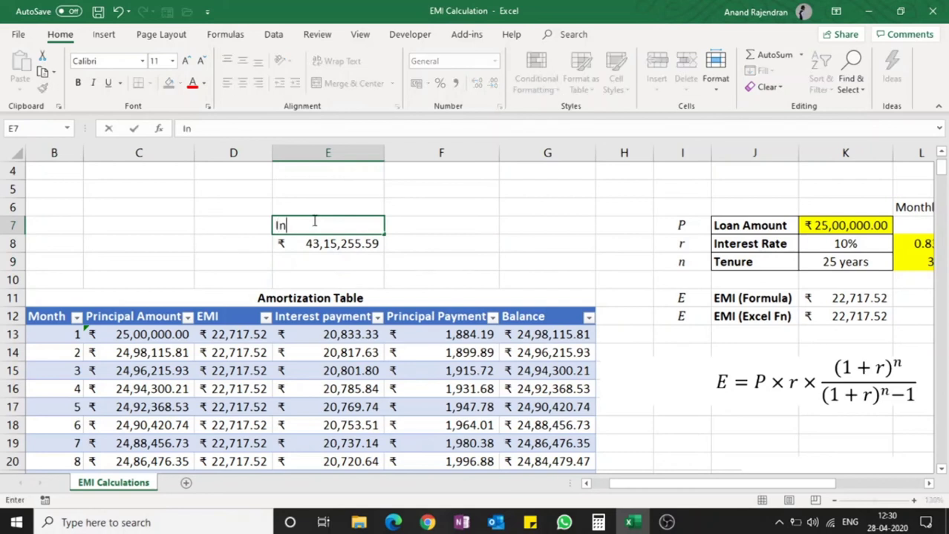
type("terest Paid")
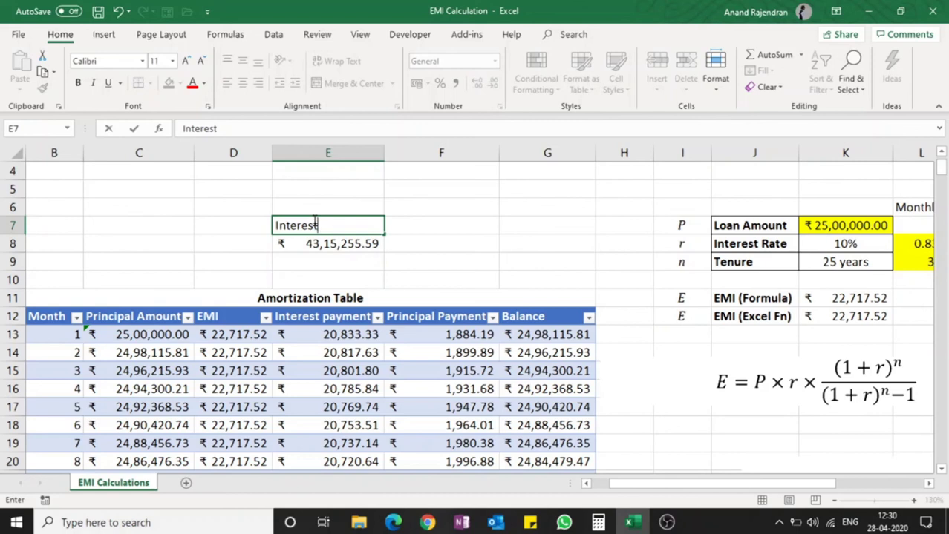
left_click(221, 230)
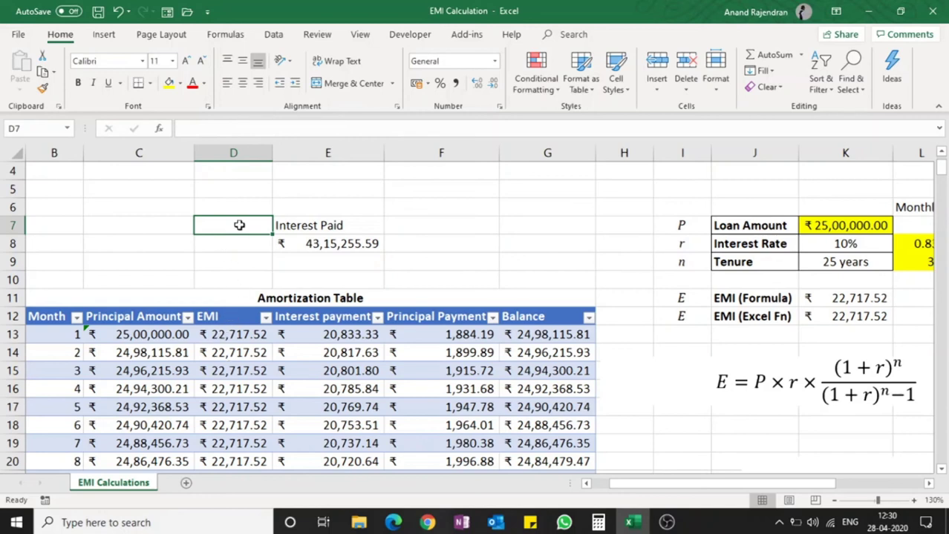
left_click(235, 245)
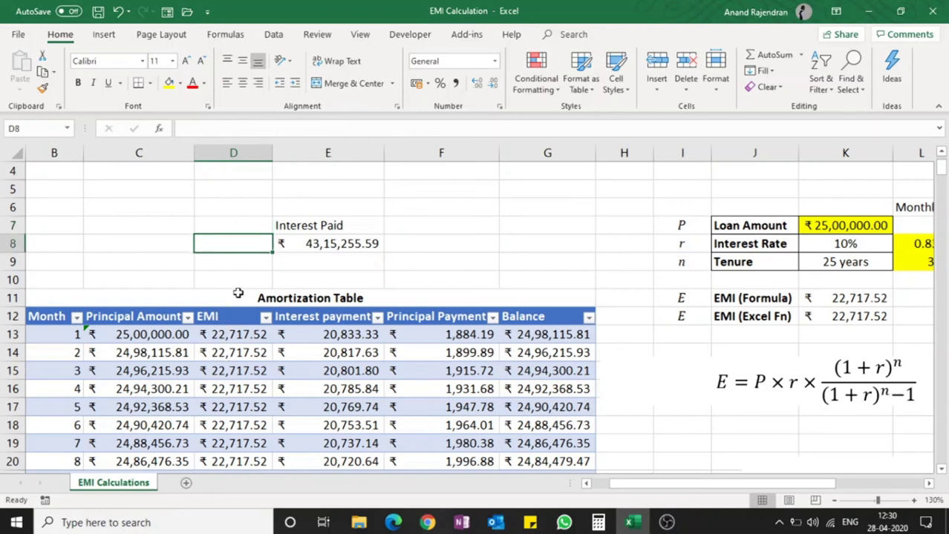
Step: Sum the EMI column into D8 and label D7 'Emi Paid'
type("=")
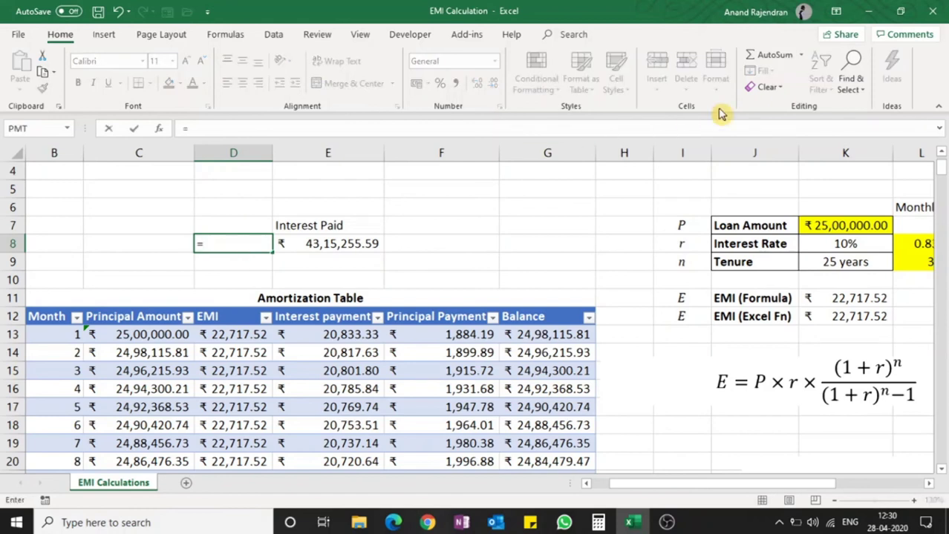
left_click(761, 57)
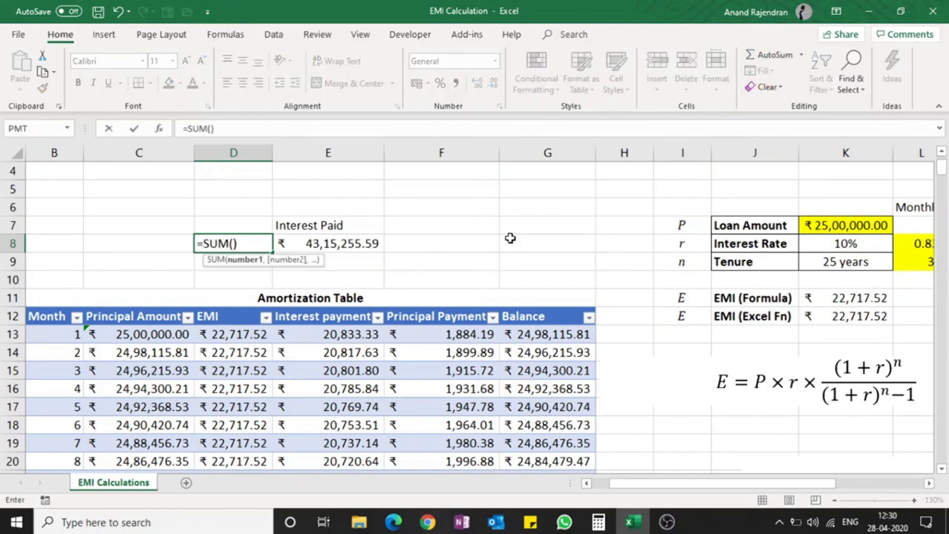
left_click(238, 305)
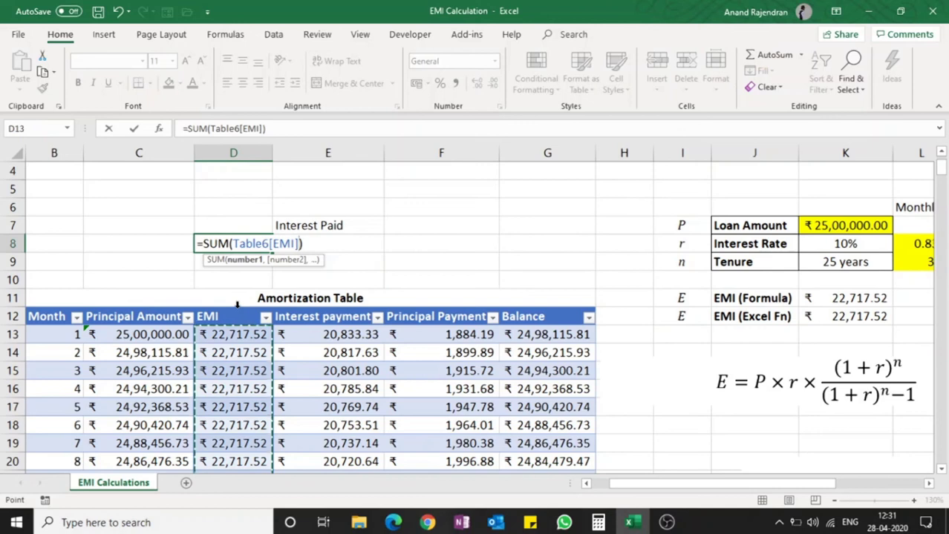
key("Return")
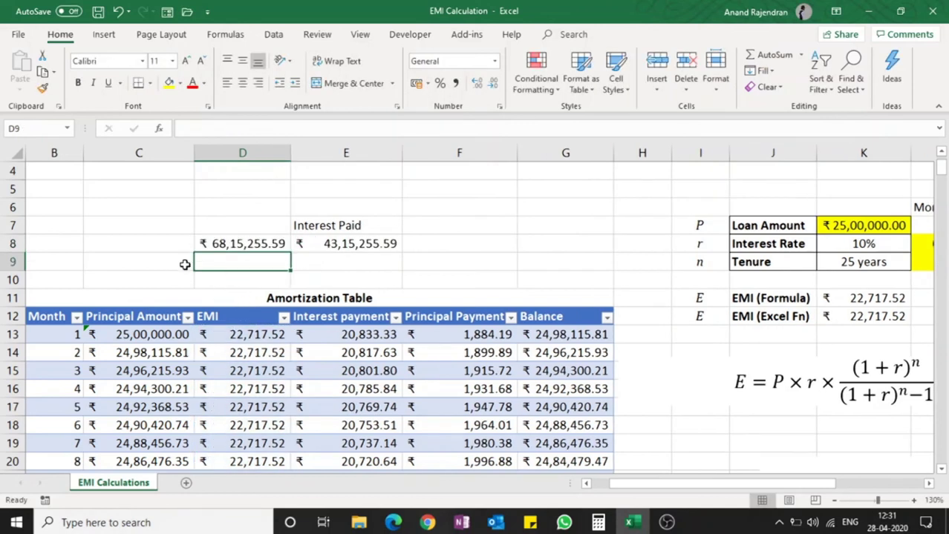
left_click(233, 226)
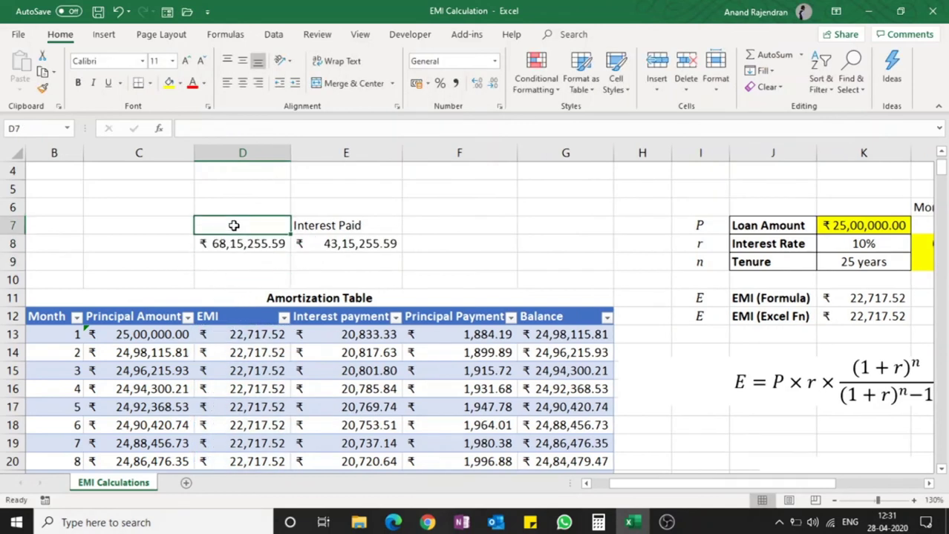
type("Emi Pay")
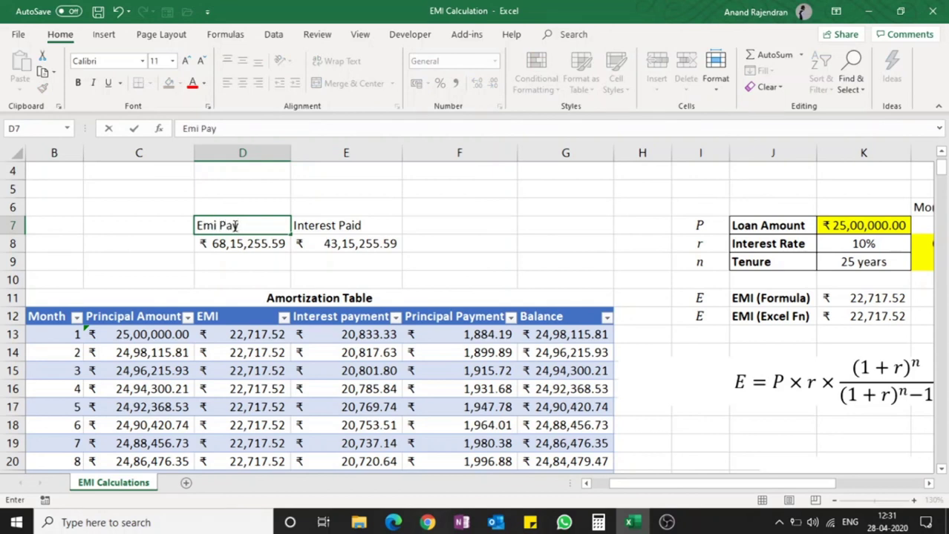
key("BackSpace")
type("id")
left_click(493, 261)
Step: Label F7 'Loan Amount' and enter =K7 in F8
left_click(457, 226)
type("L")
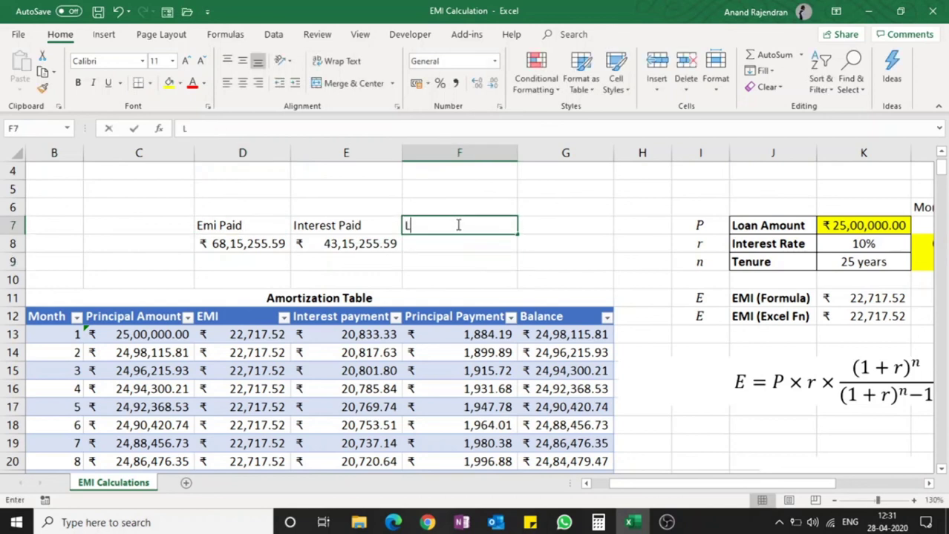
type("oan Amount")
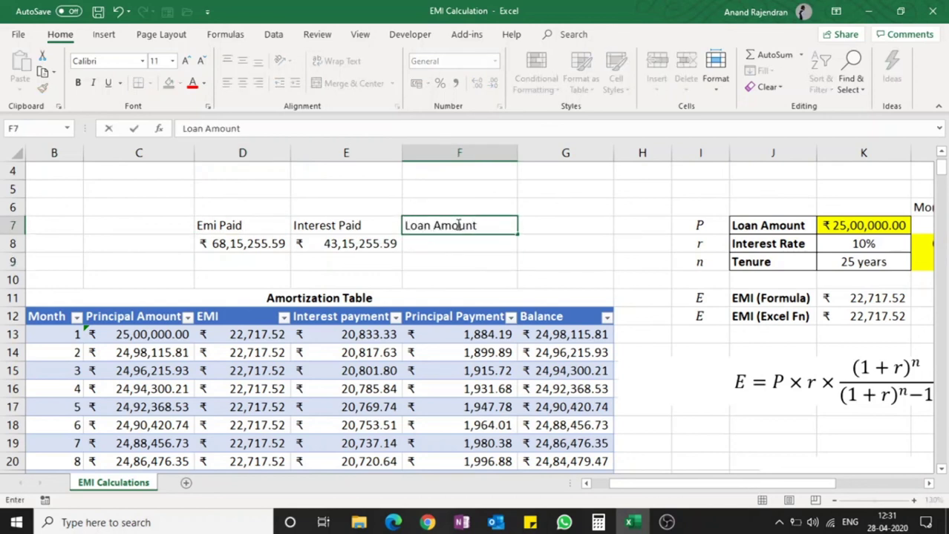
left_click(460, 243)
type("=")
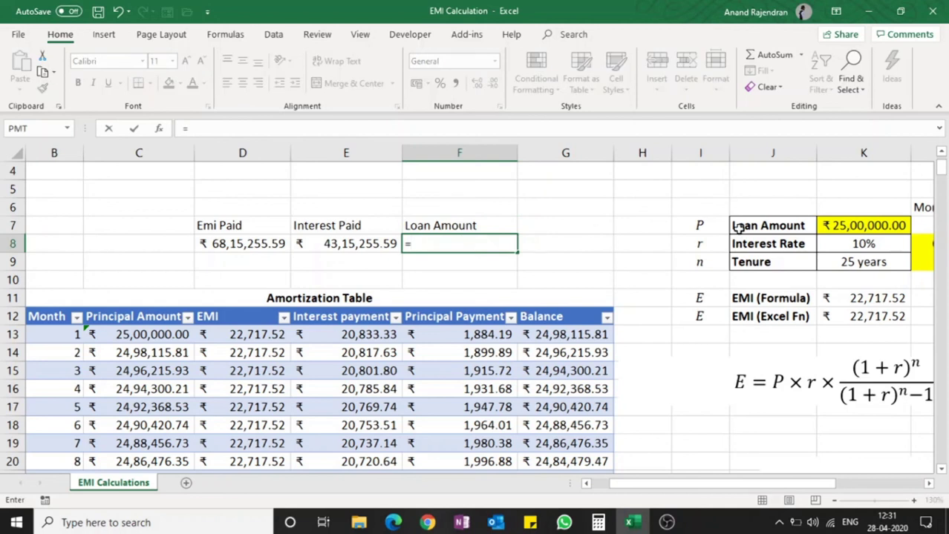
left_click(870, 223)
key("Return")
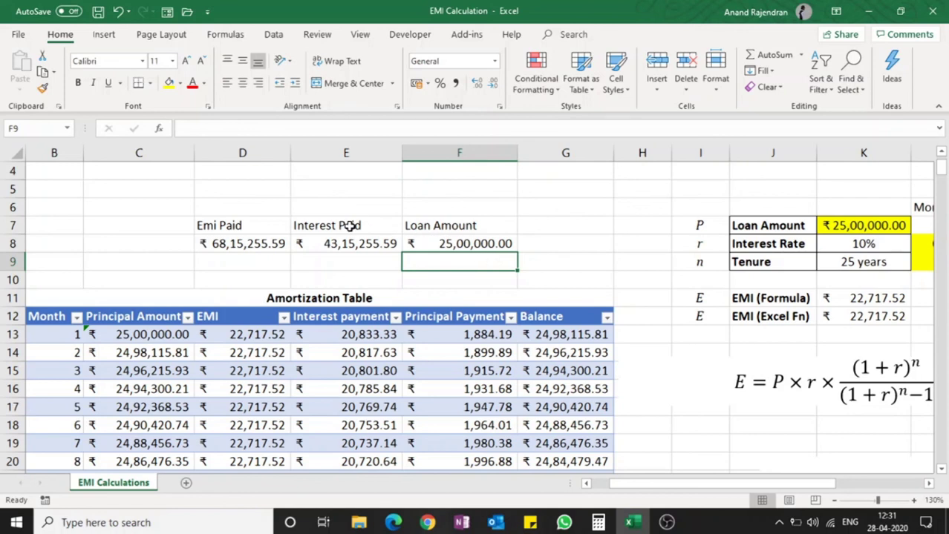
Step: Insert a 2-D pie chart of the Interest Paid and Loan Amount totals in E7:F8
left_click_drag(350, 226, 464, 243)
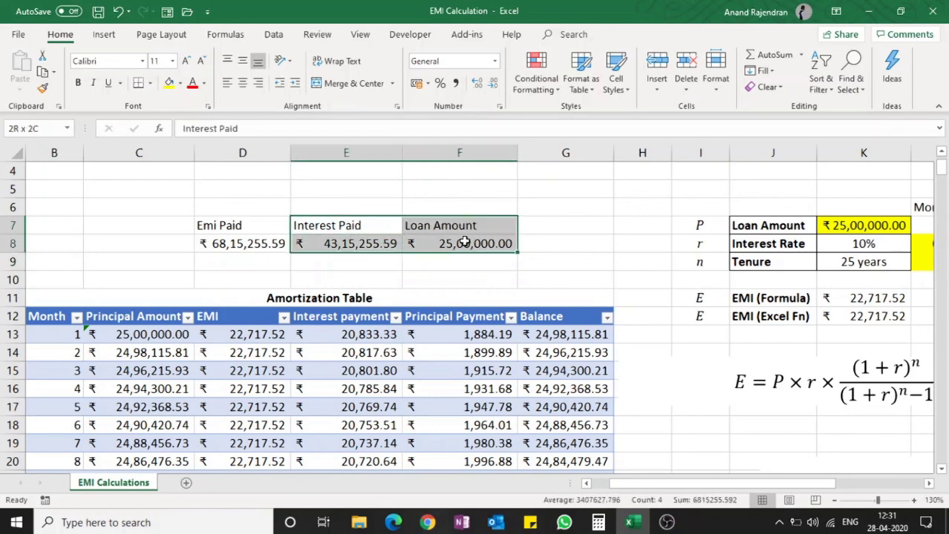
left_click(105, 35)
left_click(369, 87)
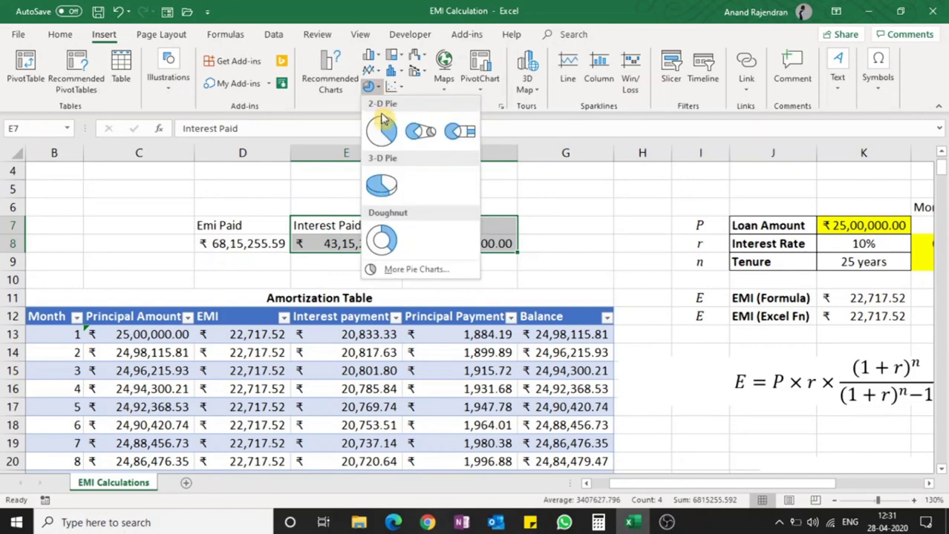
left_click(383, 128)
Step: Apply Chart Style 3 with percentage labels and move the chart right of the table
left_click_drag(561, 201, 739, 258)
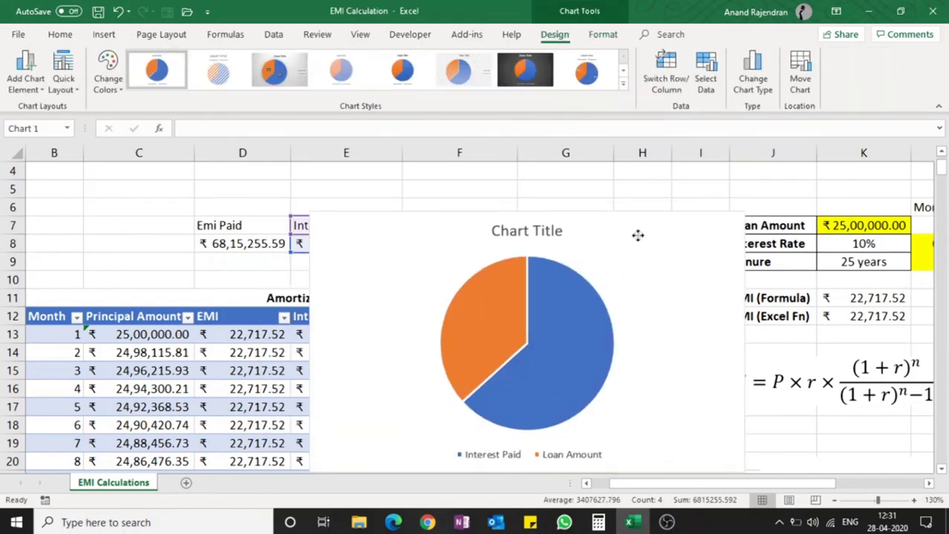
left_click(275, 80)
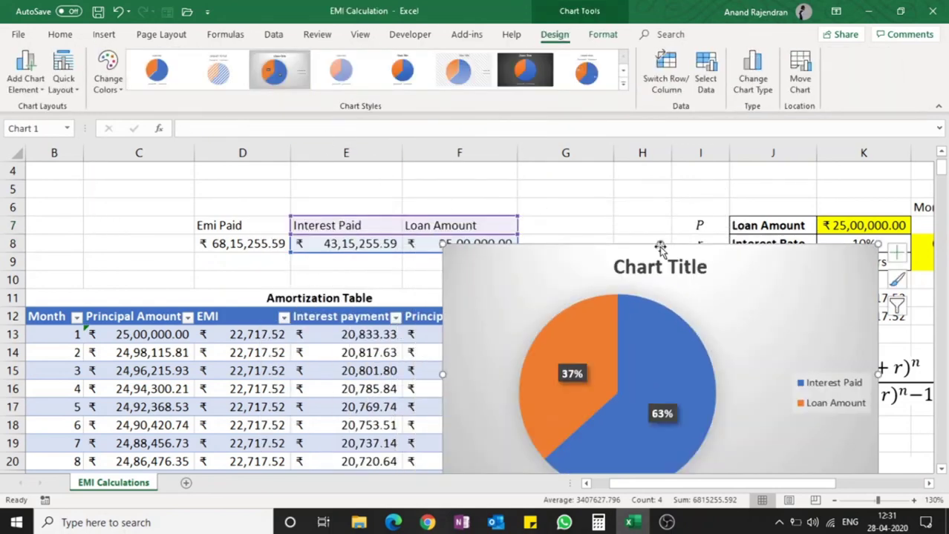
left_click_drag(732, 266, 798, 233)
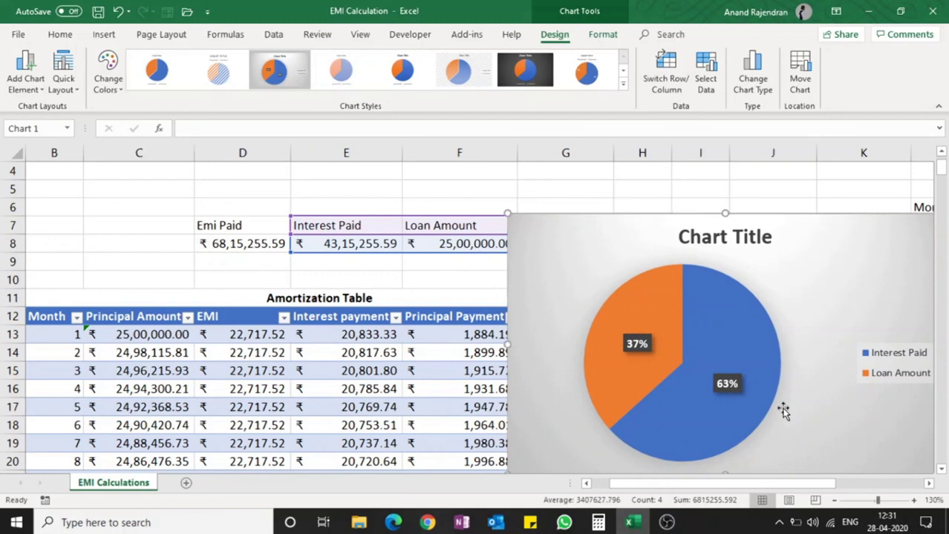
mouse_move(758, 334)
mouse_move(628, 323)
left_click_drag(813, 239, 848, 222)
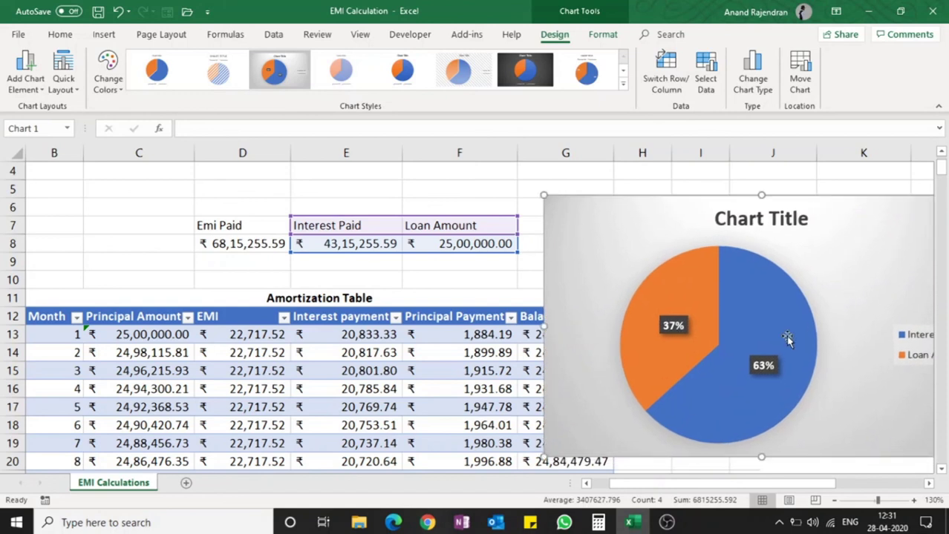
mouse_move(668, 399)
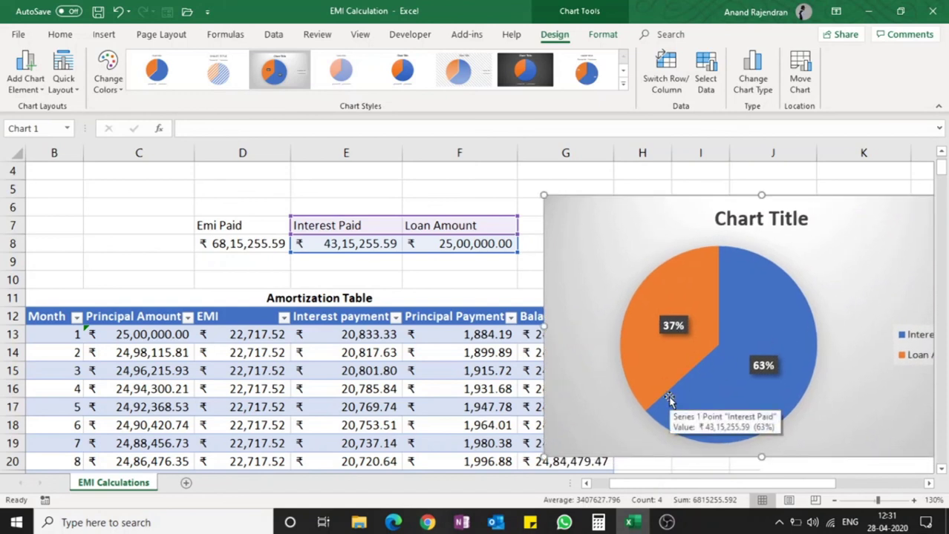